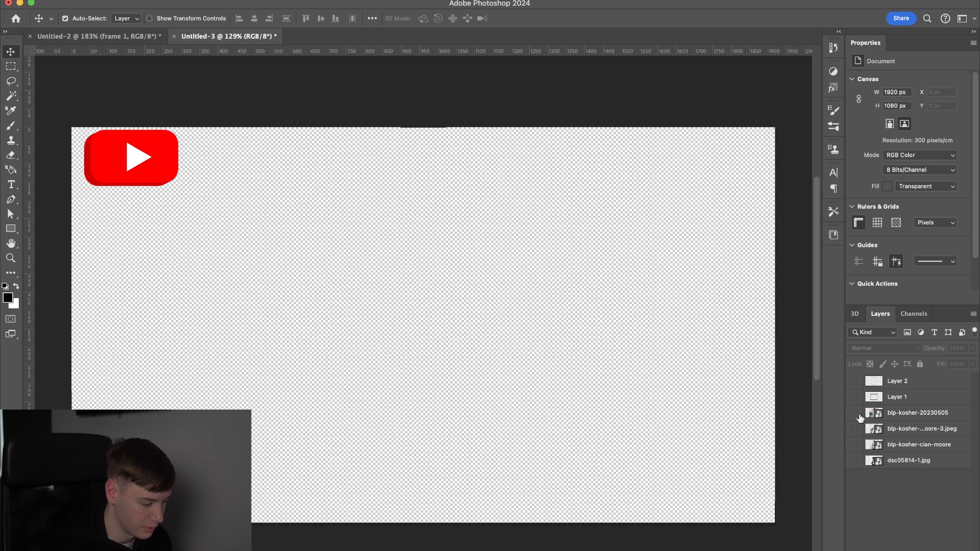
# Step: Preview the photo layers one at a time by toggling their visibility
pyautogui.click(854, 414)
pyautogui.click(854, 445)
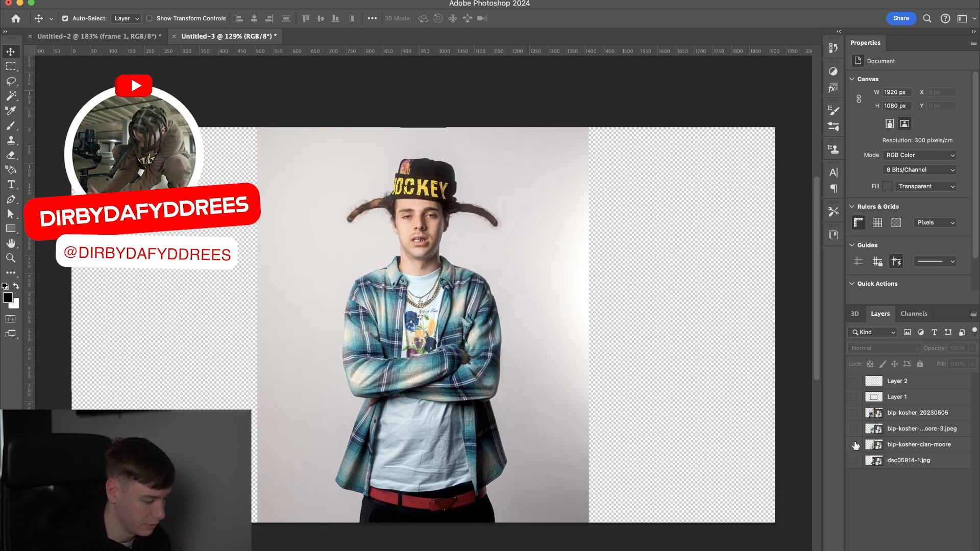
pyautogui.click(855, 446)
pyautogui.click(853, 461)
pyautogui.click(853, 460)
pyautogui.press('super+0')
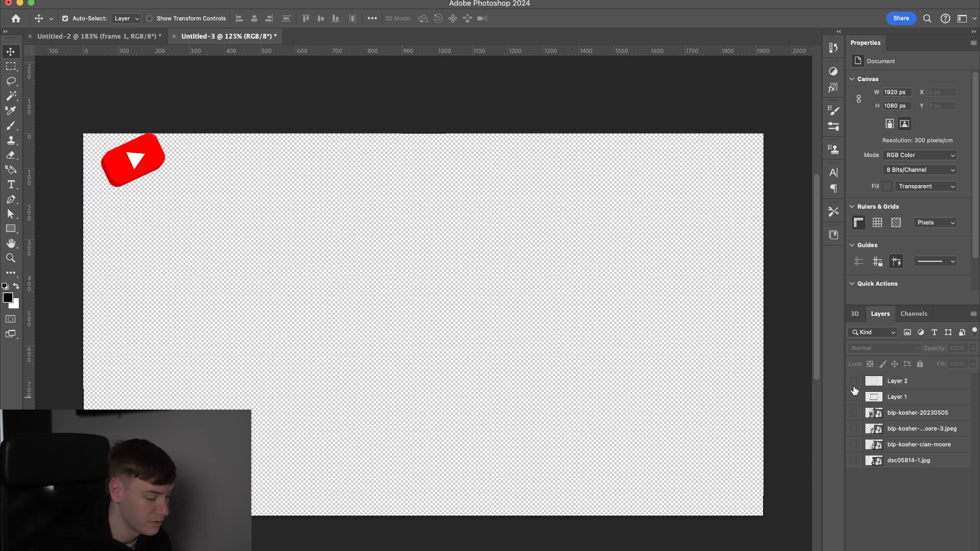
# Step: Preview the two film borders on Layer 2 and Layer 1 separately
pyautogui.click(853, 382)
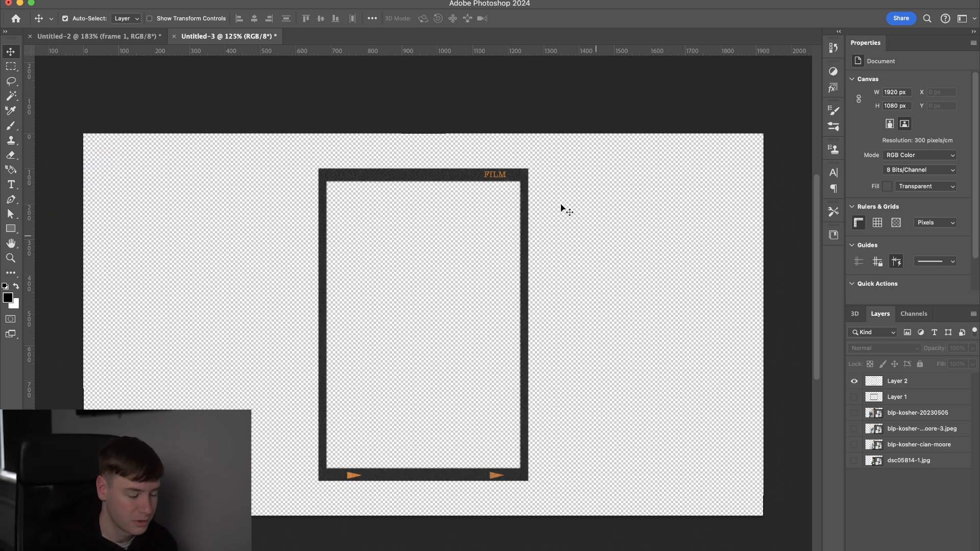
pyautogui.click(854, 381)
pyautogui.click(854, 398)
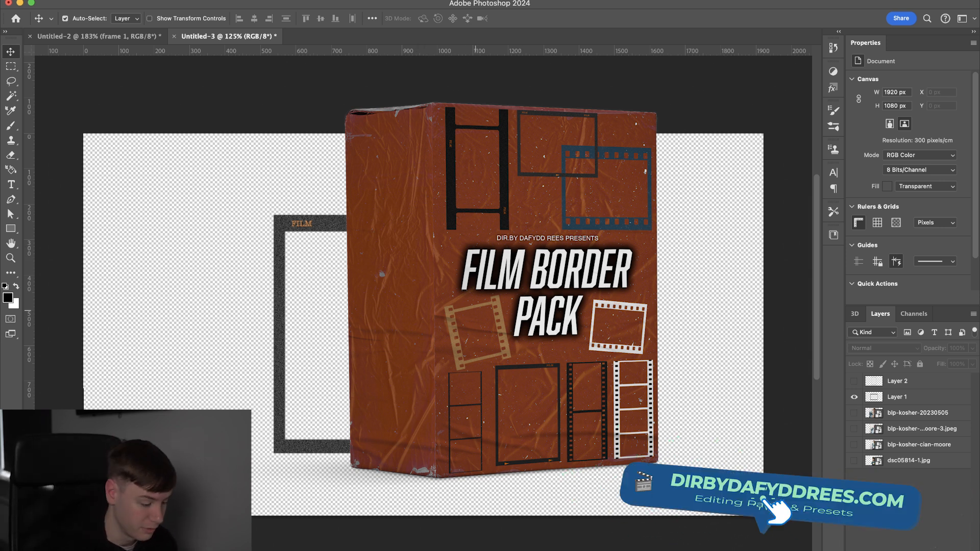
pyautogui.click(854, 397)
# Step: Show the blp-kosher-20230505 photo with the Layer 1 film border and scale the photo to about 654 × 655 px inside it
pyautogui.click(853, 414)
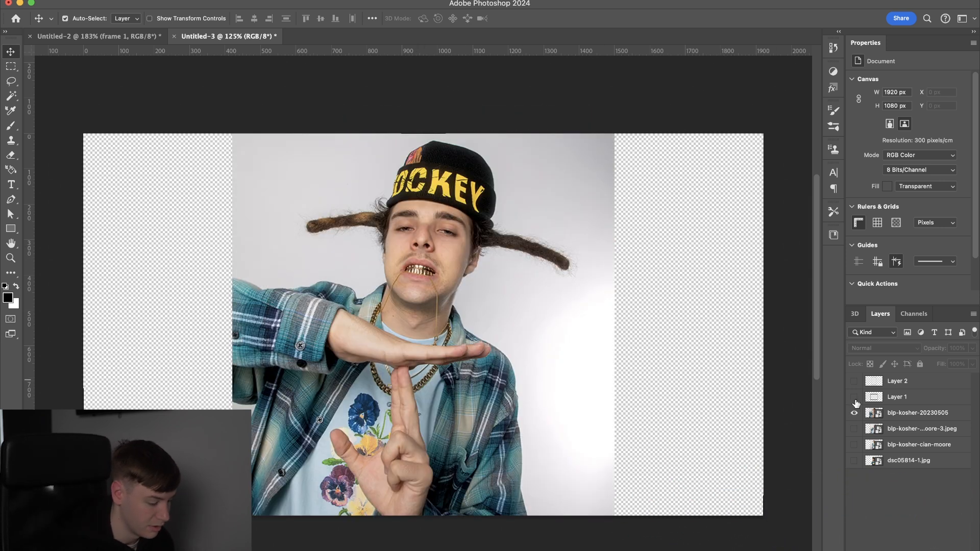
pyautogui.click(854, 398)
pyautogui.click(482, 310)
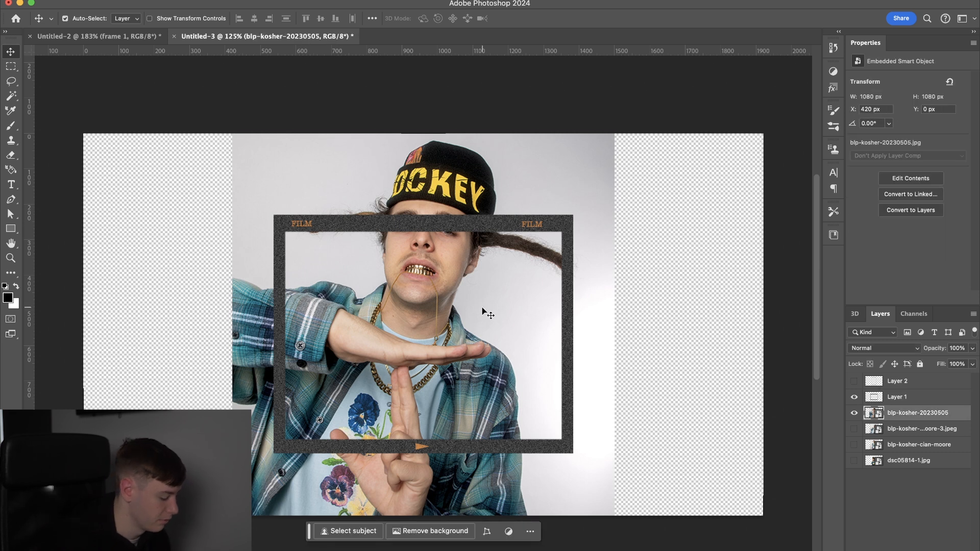
pyautogui.hotkey('ctrl', 't')
pyautogui.moveTo(423, 134); pyautogui.dragTo(423, 222)
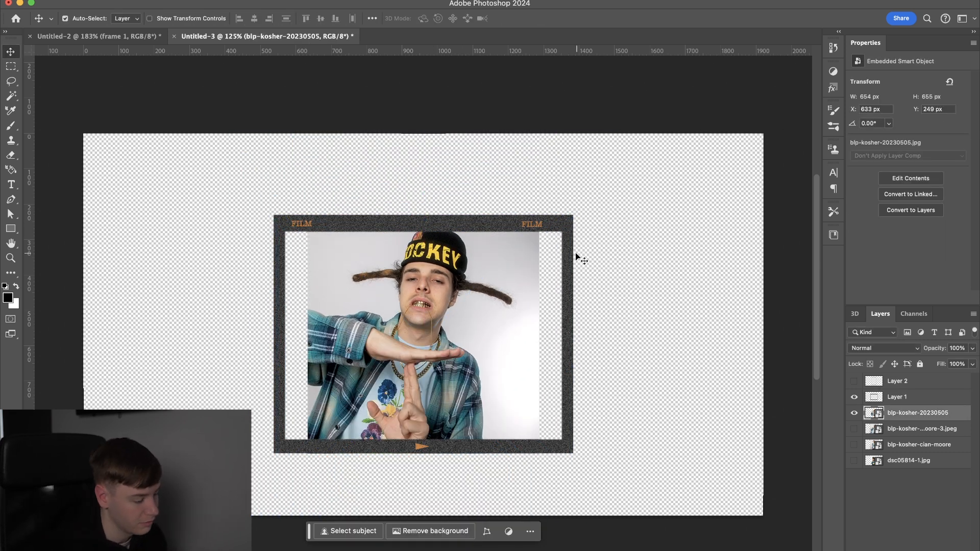
# Step: Narrow the Layer 1 film border from both sides to about 702 px wide so it fits the photo
pyautogui.scroll(5, 576, 258)
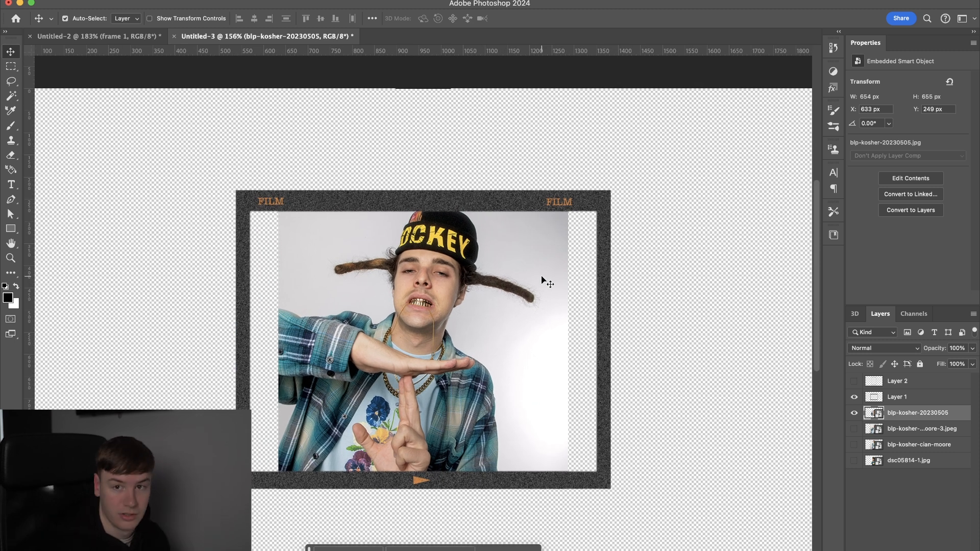
pyautogui.click(590, 203)
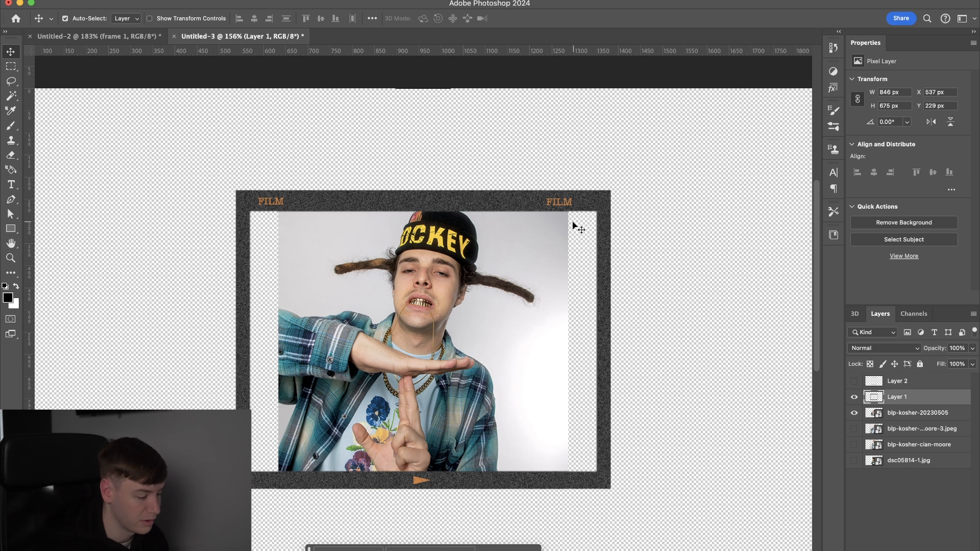
pyautogui.click(523, 292)
pyautogui.click(518, 202)
pyautogui.press('super+t')
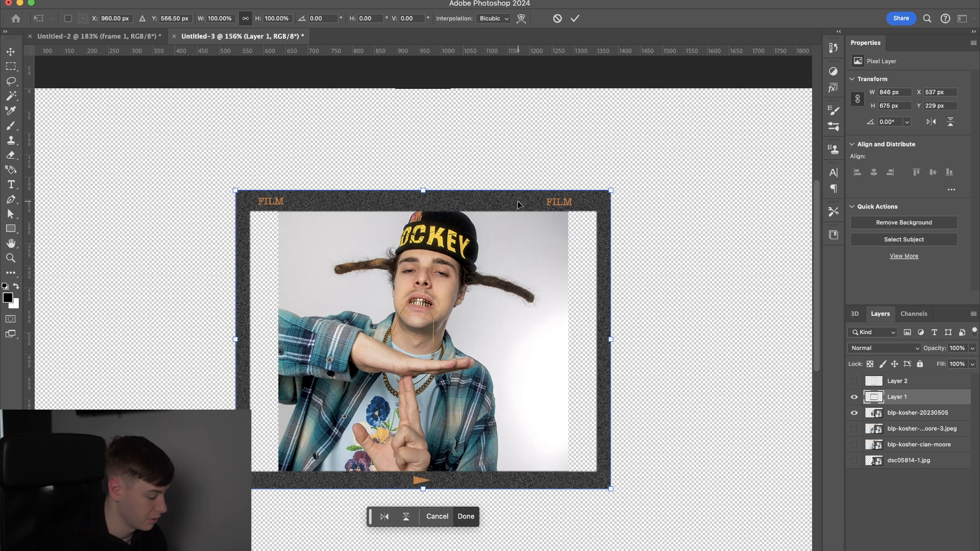
pyautogui.moveTo(611, 338); pyautogui.dragTo(577, 338)
pyautogui.moveTo(235, 339); pyautogui.dragTo(270, 338)
pyautogui.press('Return')
pyautogui.scroll(5, 450, 324)
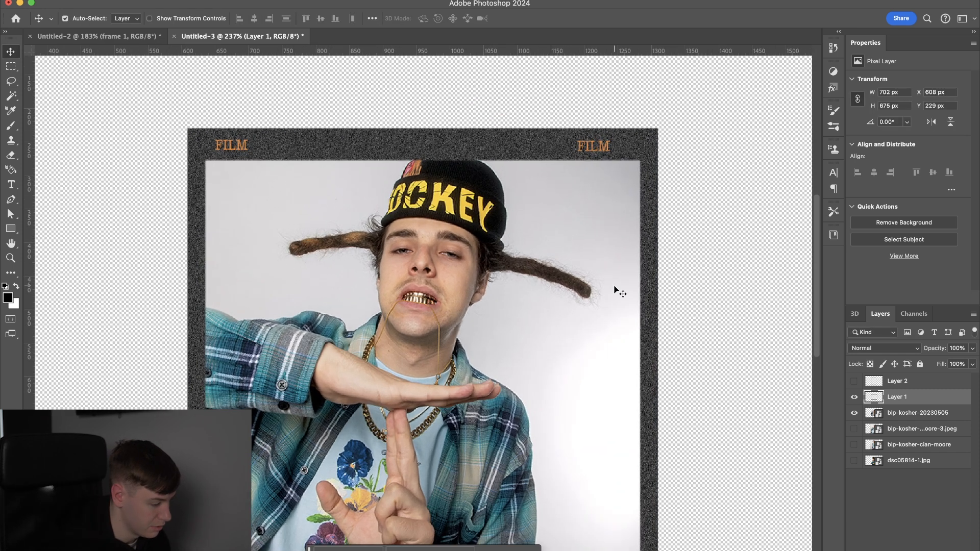
# Step: Scale the blp-kosher-20230505 photo to about 636 × 635 px so its edges sit behind the film border
pyautogui.scroll(-5, 615, 288)
pyautogui.scroll(-1, 619, 291)
pyautogui.click(474, 280)
pyautogui.press('super+t')
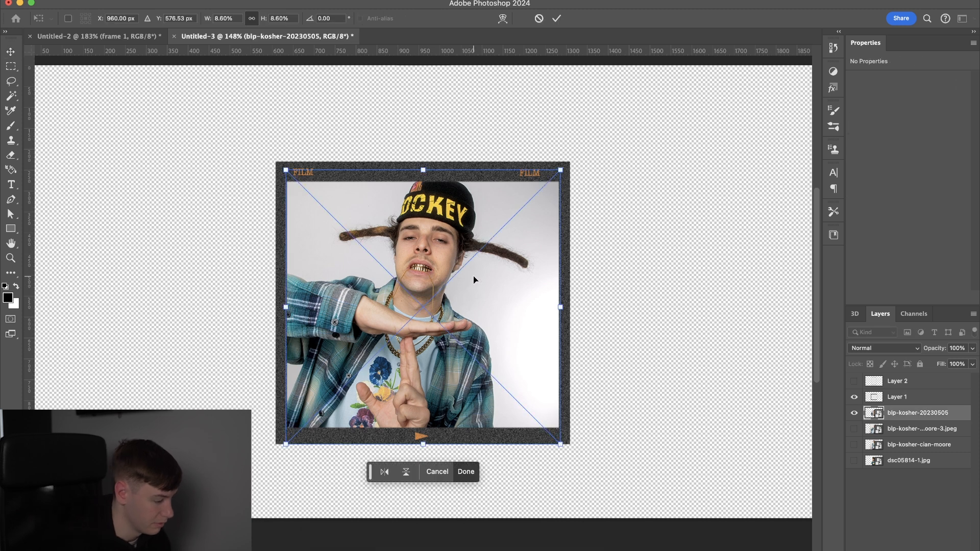
pyautogui.moveTo(423, 174); pyautogui.dragTo(423, 181)
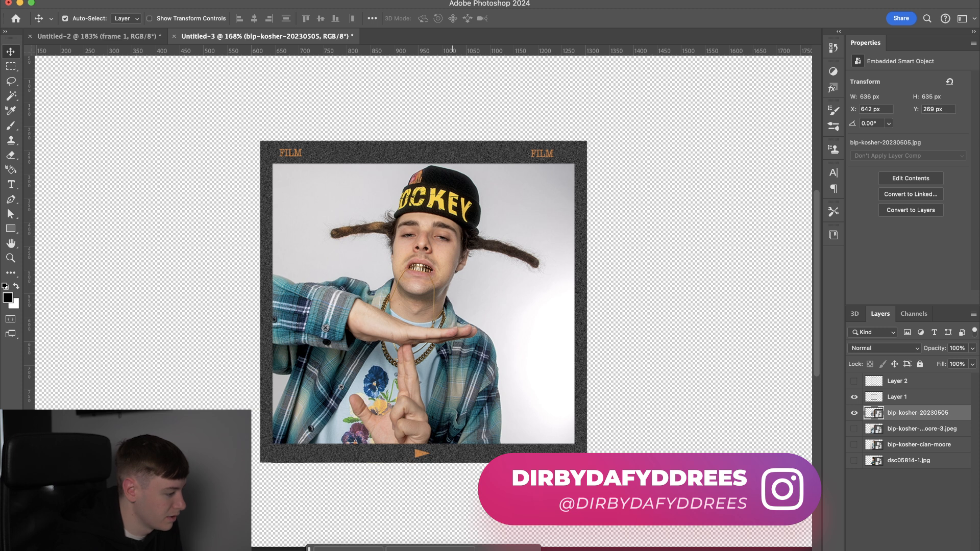
# Step: Open the framed photo in the Camera Raw filter and set its Temperature to +20
pyautogui.click(264, 1)
pyautogui.click(306, 74)
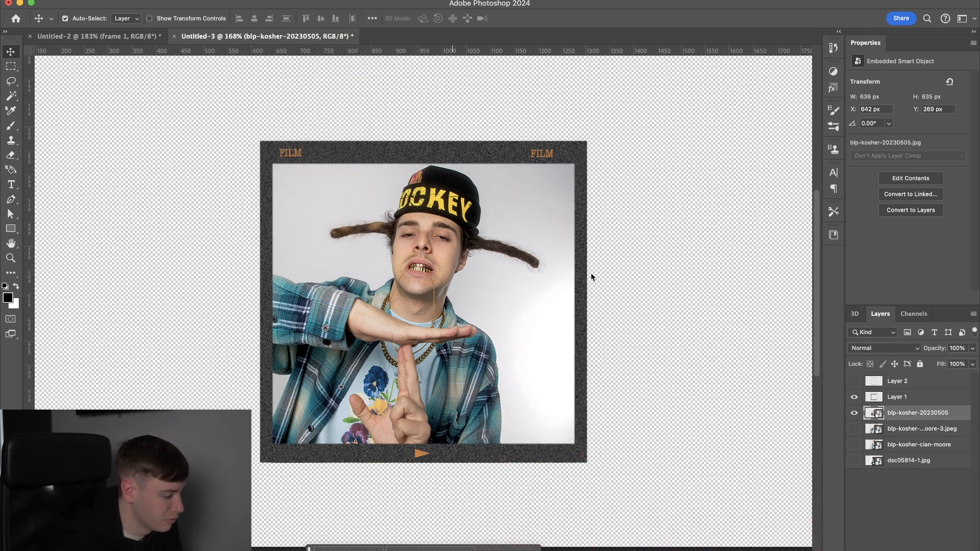
pyautogui.scroll(5, 461, 272)
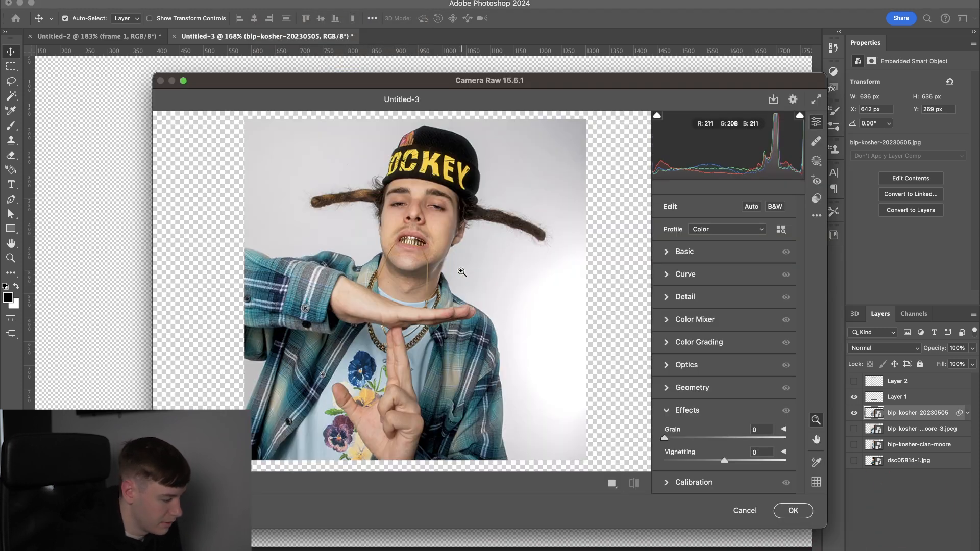
pyautogui.scroll(-1, 462, 272)
pyautogui.scroll(-3, 462, 272)
pyautogui.scroll(1, 462, 272)
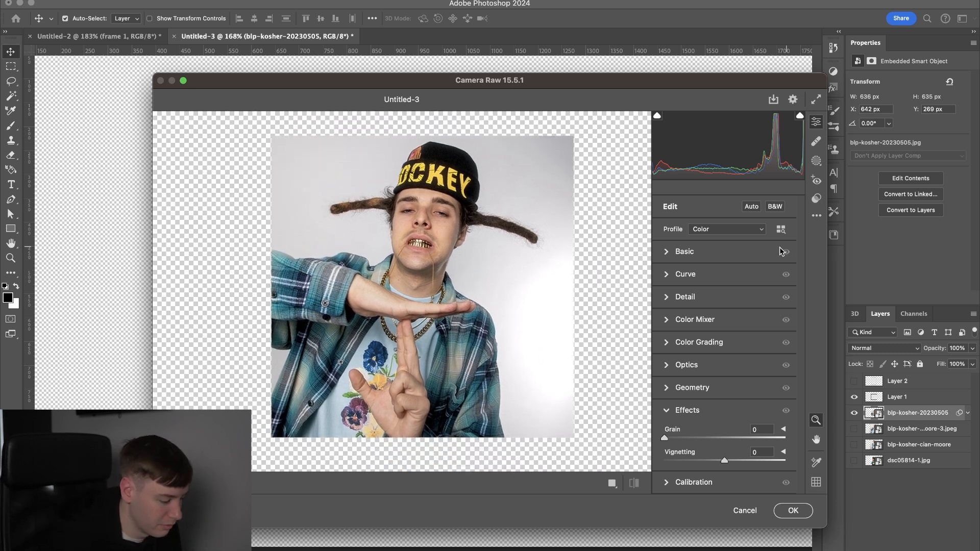
pyautogui.click(673, 252)
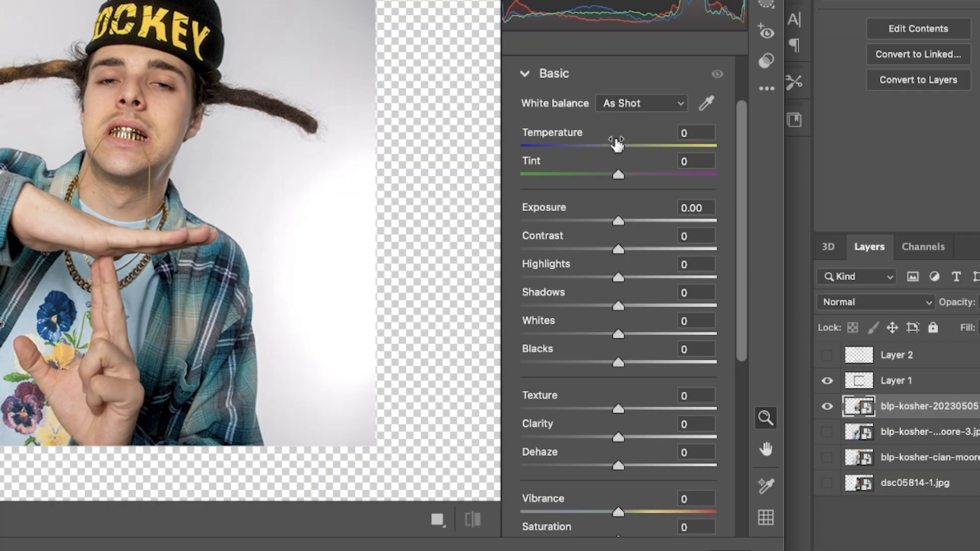
pyautogui.moveTo(724, 252); pyautogui.dragTo(737, 252)
pyautogui.moveTo(639, 148); pyautogui.dragTo(638, 149)
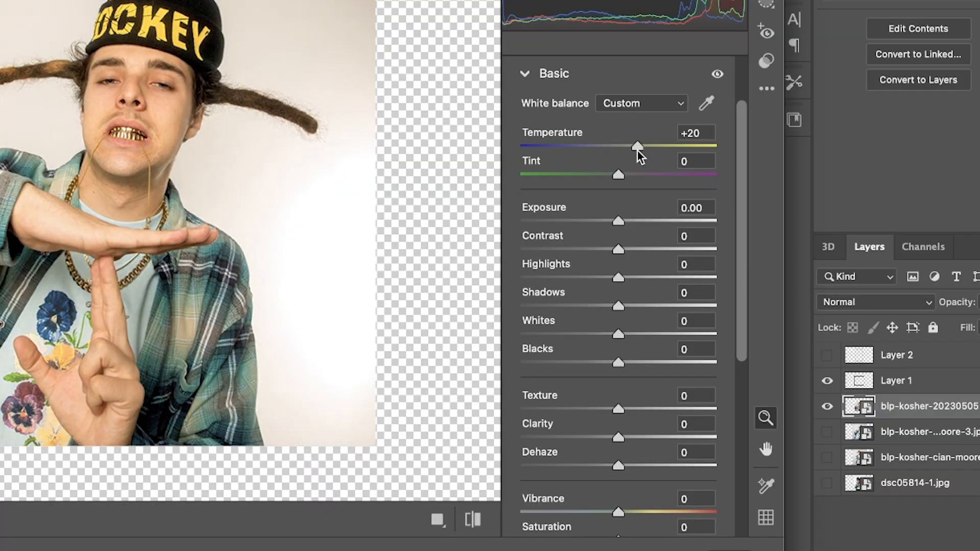
# Step: Set Exposure to +0.25, Contrast to +72, Highlights to −30, Shadows to −29, Whites to −13 and Blacks to −47
pyautogui.moveTo(619, 221); pyautogui.dragTo(687, 249)
pyautogui.moveTo(619, 277); pyautogui.dragTo(590, 306)
pyautogui.moveTo(617, 334); pyautogui.dragTo(571, 366)
# Step: Set Texture to +69, Clarity to +55, Dehaze to +25, Vibrance to −15 and Saturation to −9
pyautogui.moveTo(617, 409); pyautogui.dragTo(682, 412)
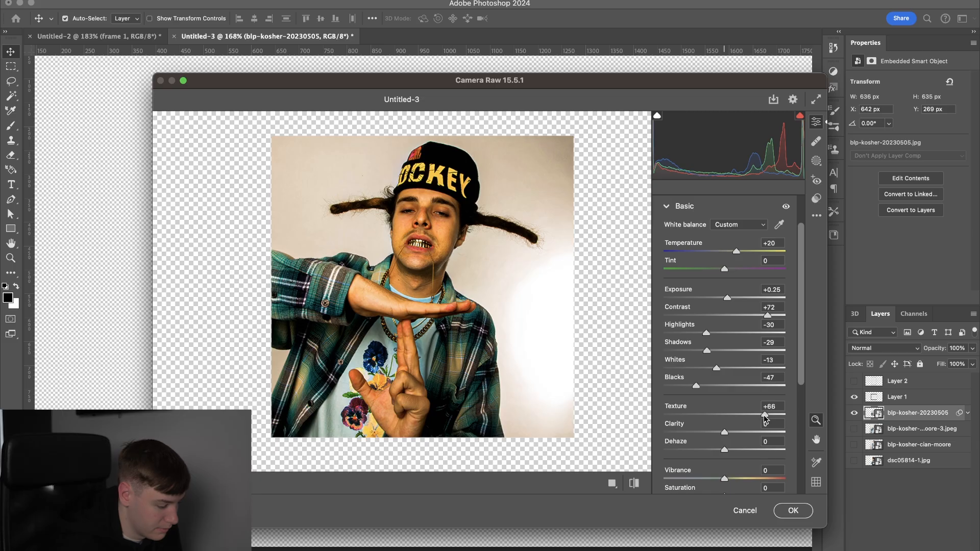
pyautogui.moveTo(741, 433); pyautogui.dragTo(758, 432)
pyautogui.moveTo(724, 449); pyautogui.dragTo(721, 479)
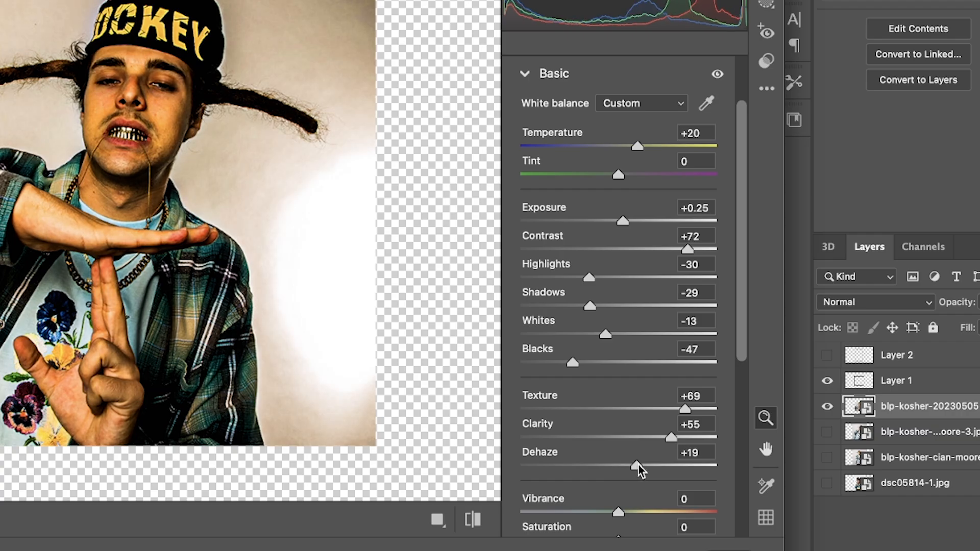
pyautogui.moveTo(612, 420); pyautogui.dragTo(600, 421)
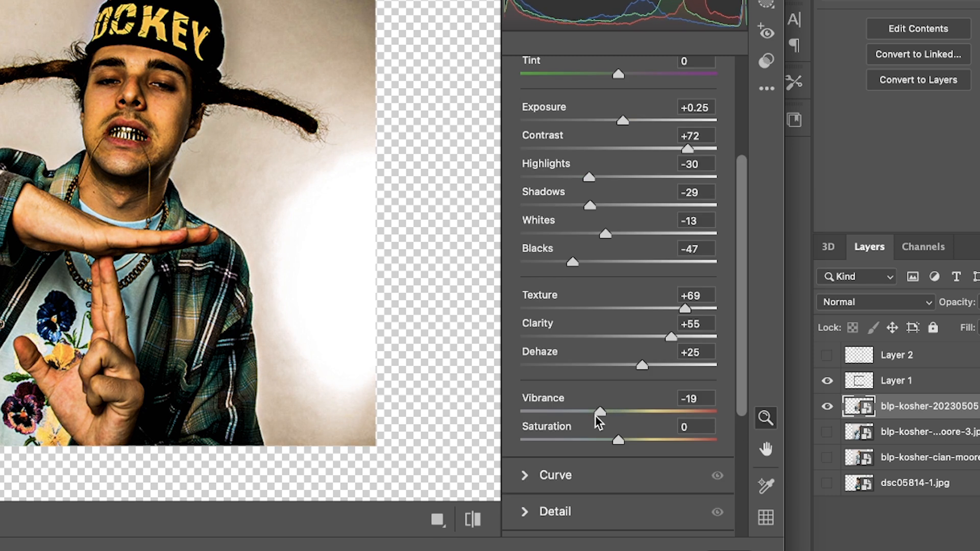
# Step: Refine Contrast to +67, Highlights to −23 and Blacks to −72, and compare the photo with and without the Basic adjustments
pyautogui.scroll(3, 750, 332)
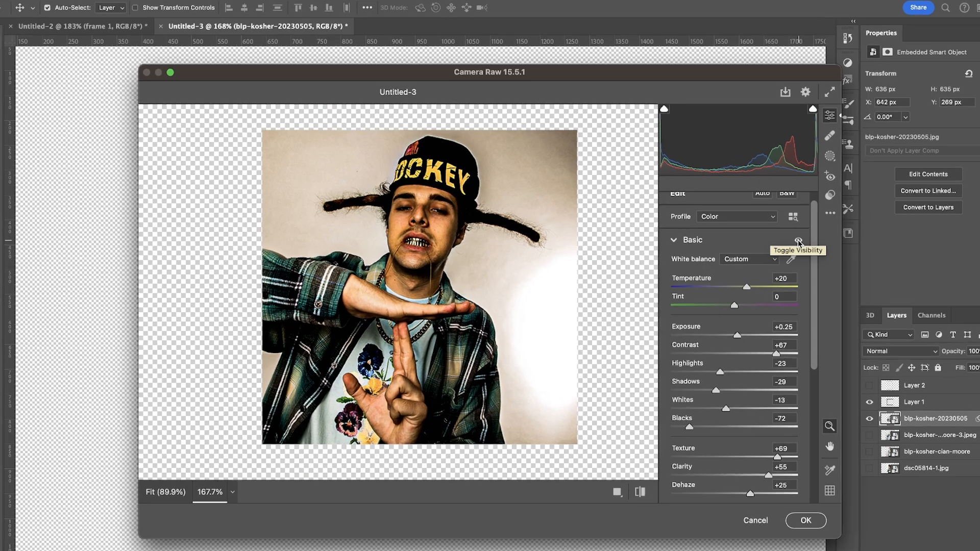
pyautogui.click(798, 243)
pyautogui.click(835, 236)
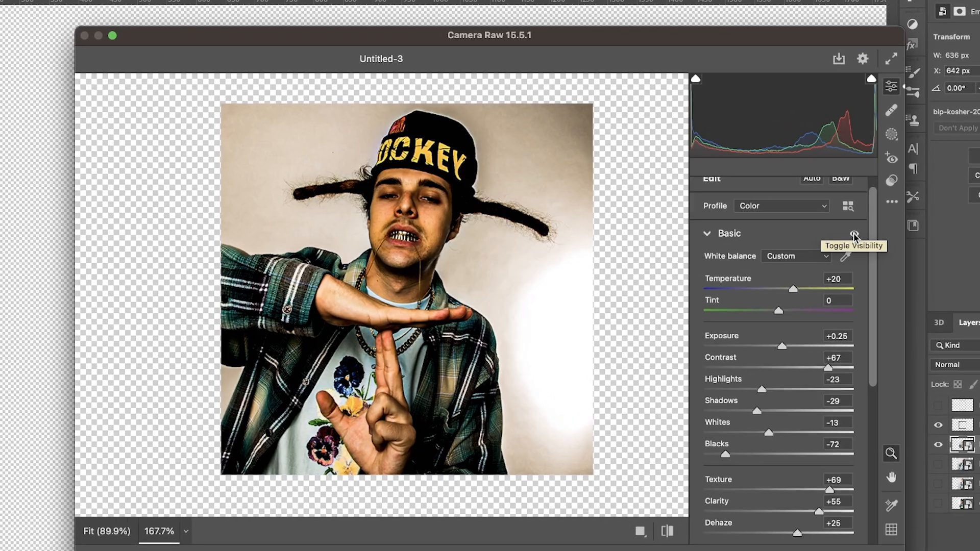
pyautogui.scroll(-2, 851, 279)
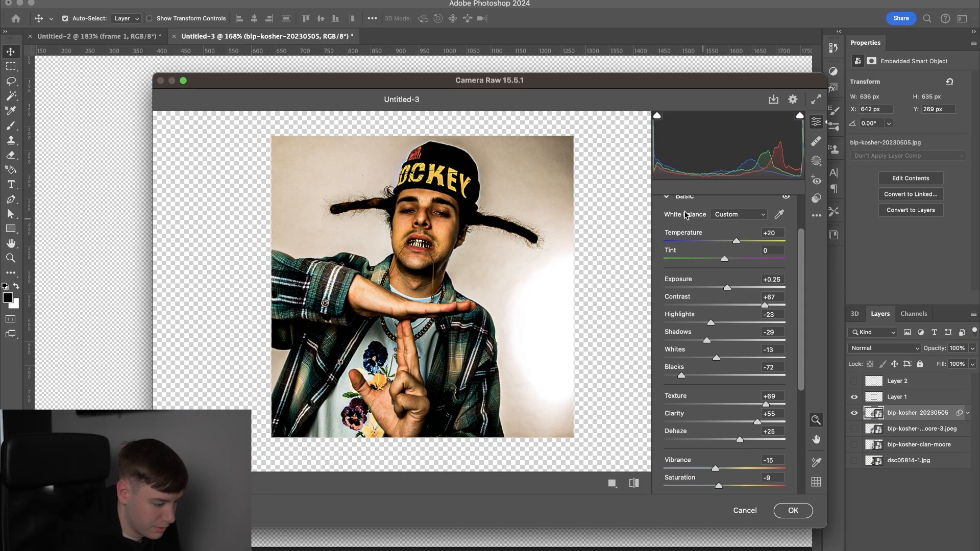
# Step: Set Sharpening to 110 and Grain to 53, and apply the Camera Raw filter to the photo
pyautogui.click(671, 205)
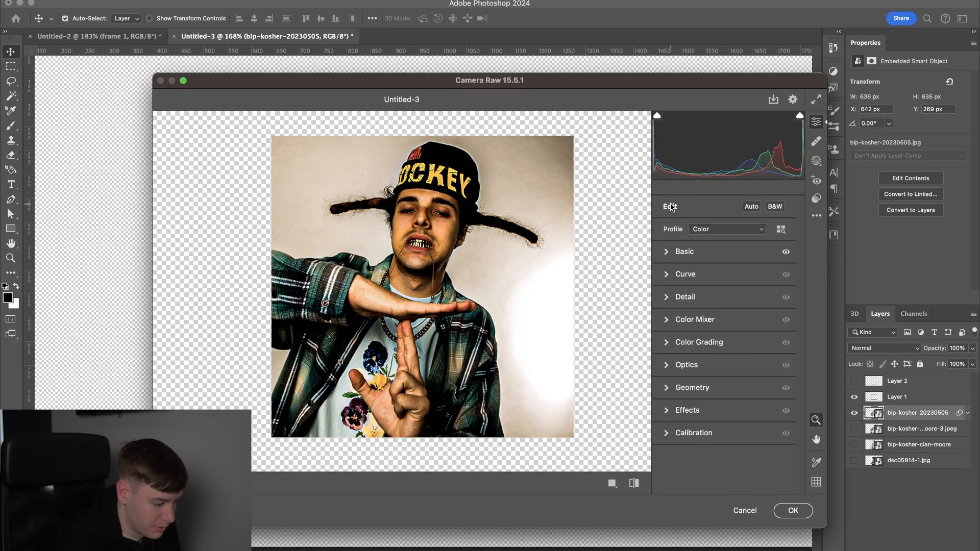
pyautogui.click(684, 297)
pyautogui.moveTo(681, 324); pyautogui.dragTo(719, 324)
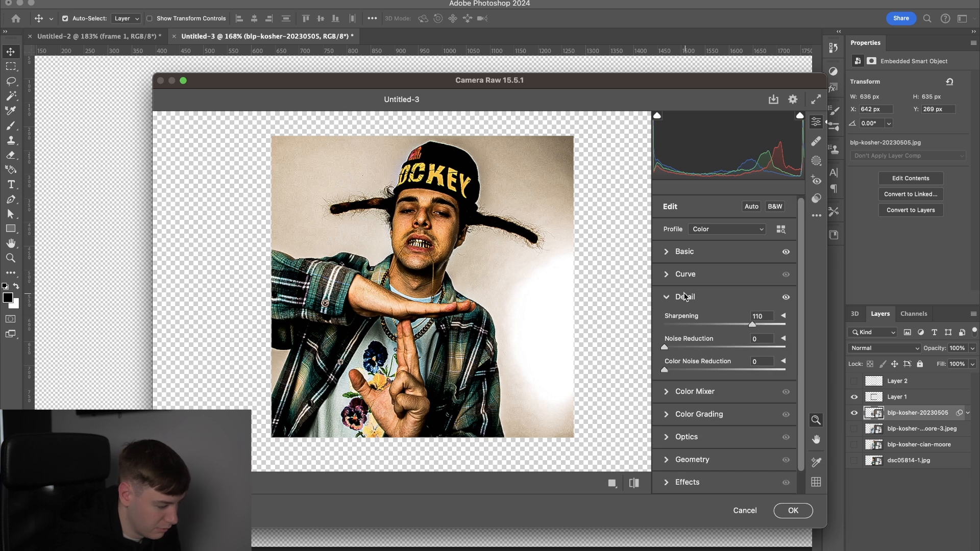
pyautogui.click(685, 297)
pyautogui.click(694, 413)
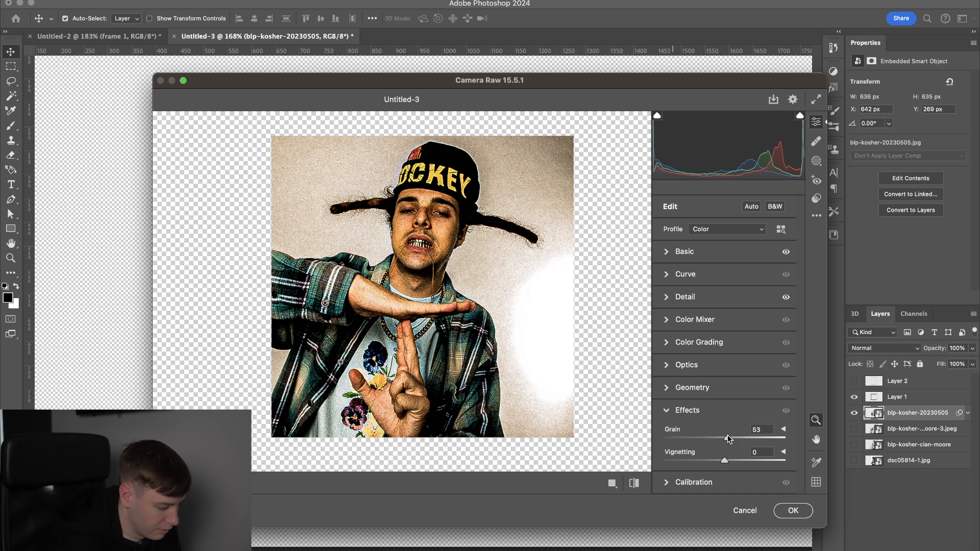
pyautogui.click(788, 516)
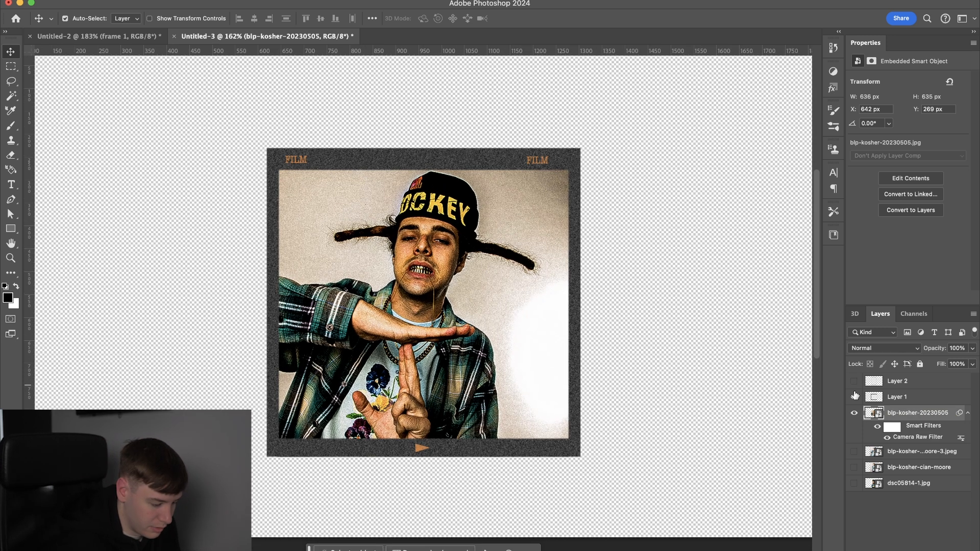
# Step: Show only the Layer 2 border with the photo of fingers pointing at the eyes, rotated −11.07° and scaled to about 992 × 1071 px
pyautogui.click(854, 413)
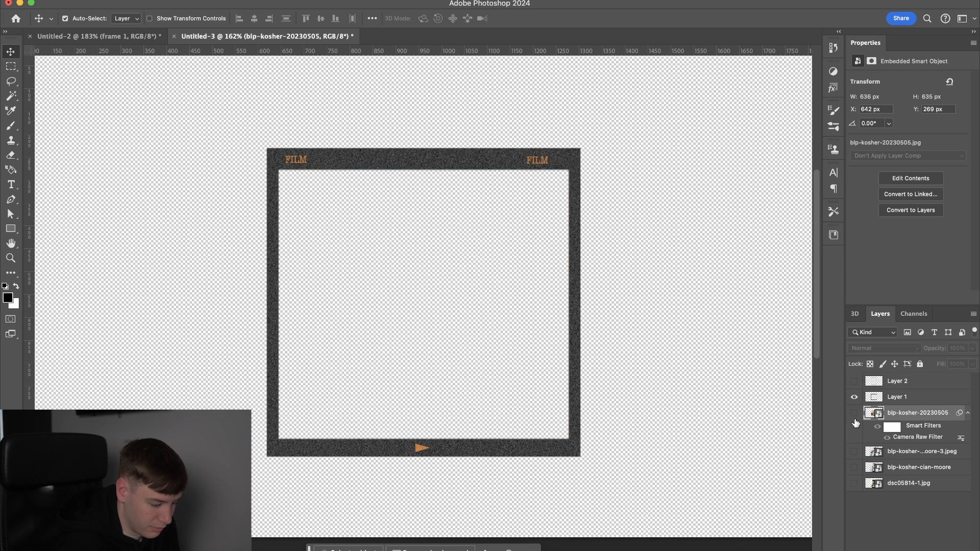
pyautogui.click(854, 397)
pyautogui.click(854, 381)
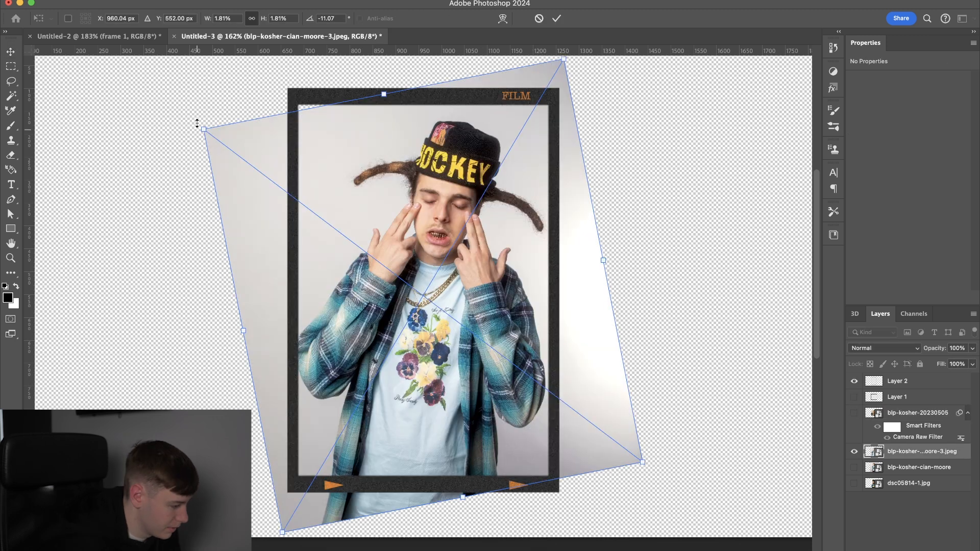
pyautogui.moveTo(199, 123); pyautogui.dragTo(193, 113)
pyautogui.press('Return')
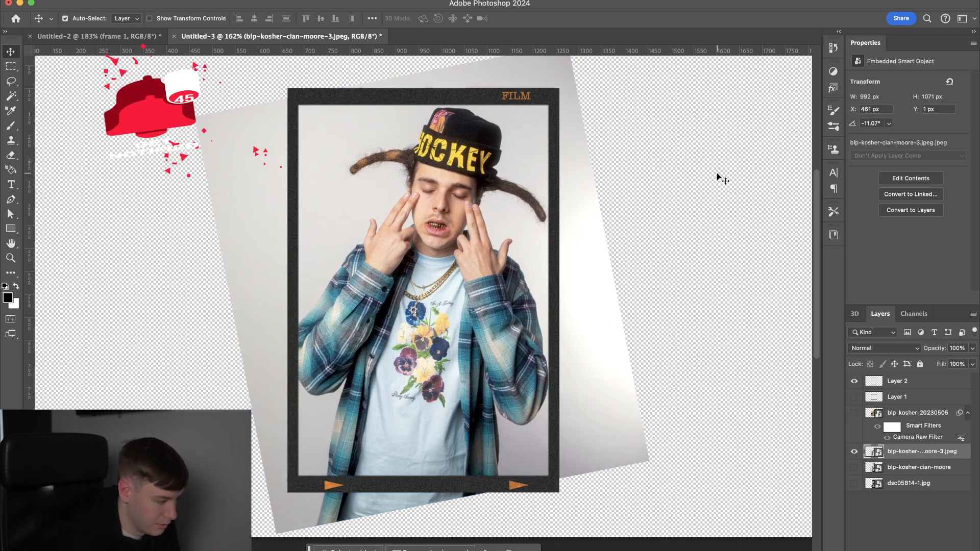
# Step: Trace a closed Pen path along the Layer 2 film border and convert it to a new selection with 0 px feather
pyautogui.click(11, 200)
pyautogui.click(335, 94)
pyautogui.click(294, 102)
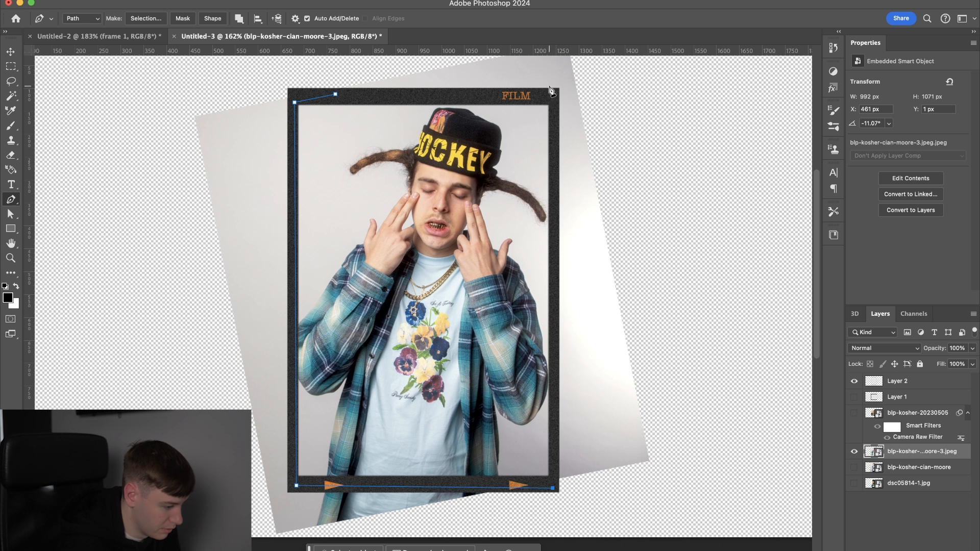
pyautogui.click(335, 94)
pyautogui.click(146, 18)
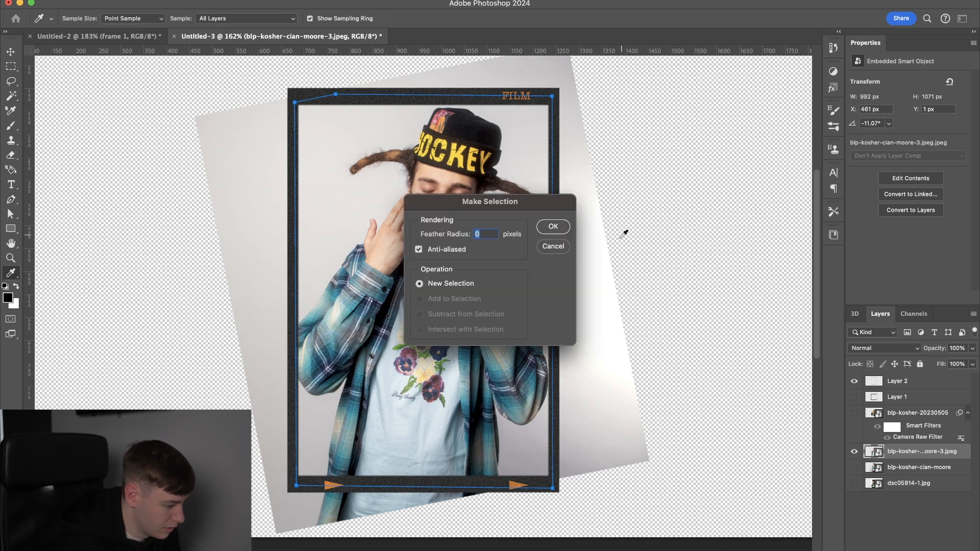
pyautogui.click(563, 225)
# Step: Invert the border selection and hide the part of the photo outside the film frame with a layer mask
pyautogui.click(13, 68)
pyautogui.press('super+0')
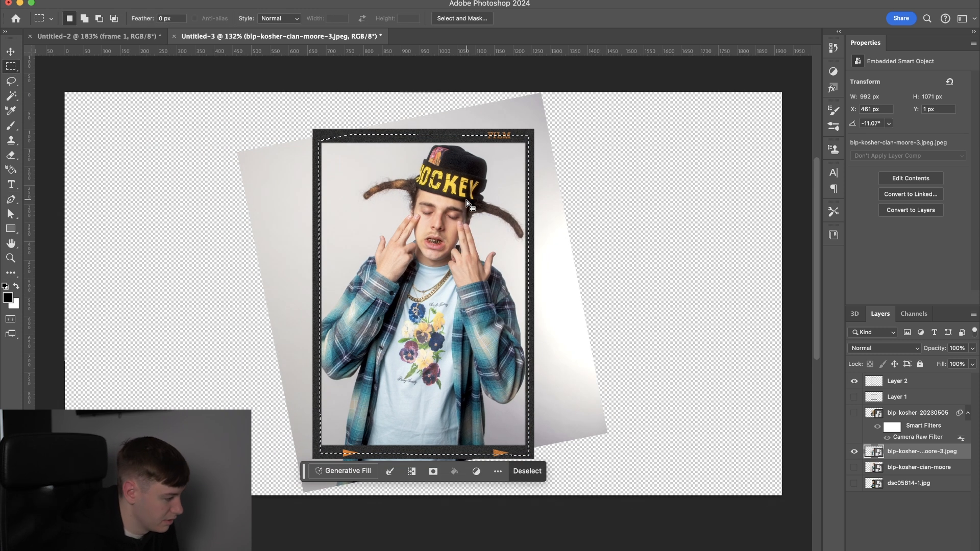
pyautogui.rightClick(439, 203)
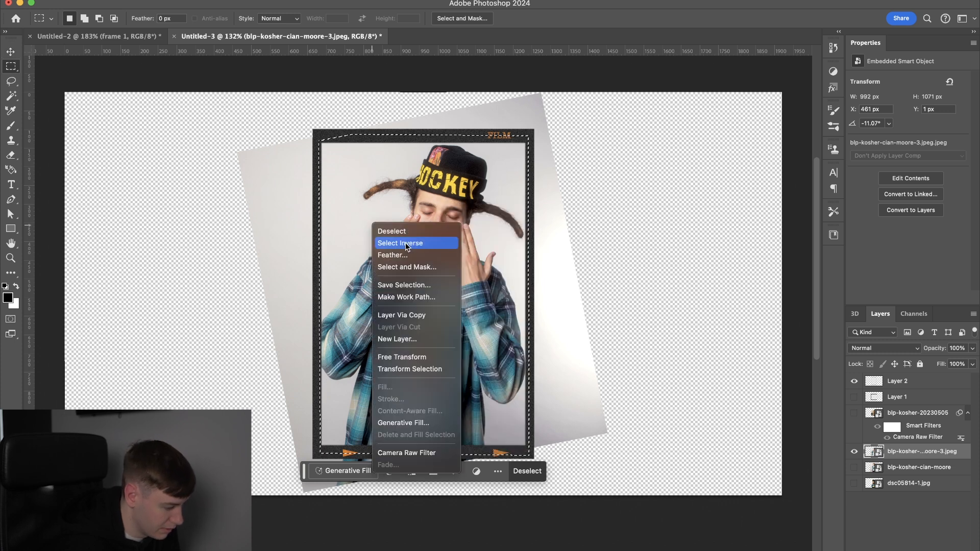
pyautogui.click(411, 242)
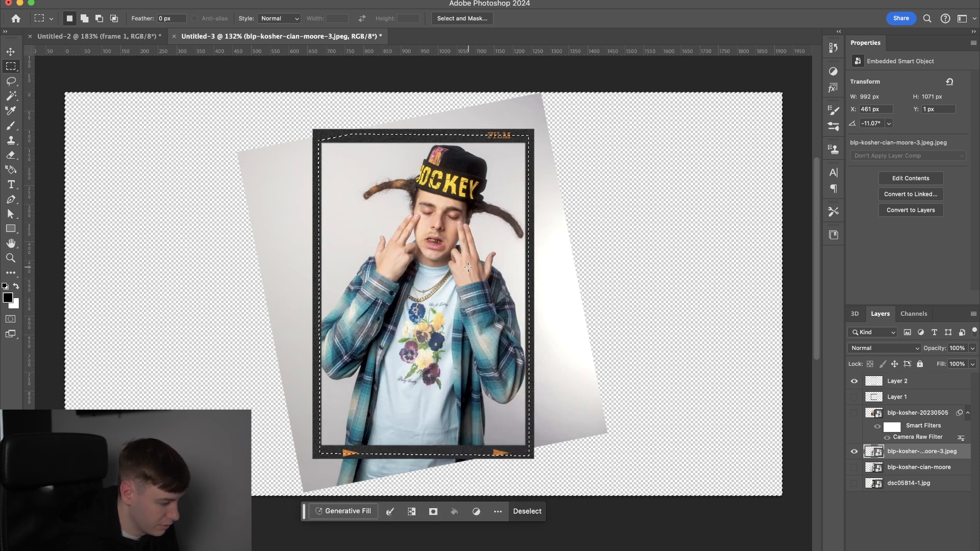
pyautogui.press('BackSpace')
pyautogui.click(558, 230)
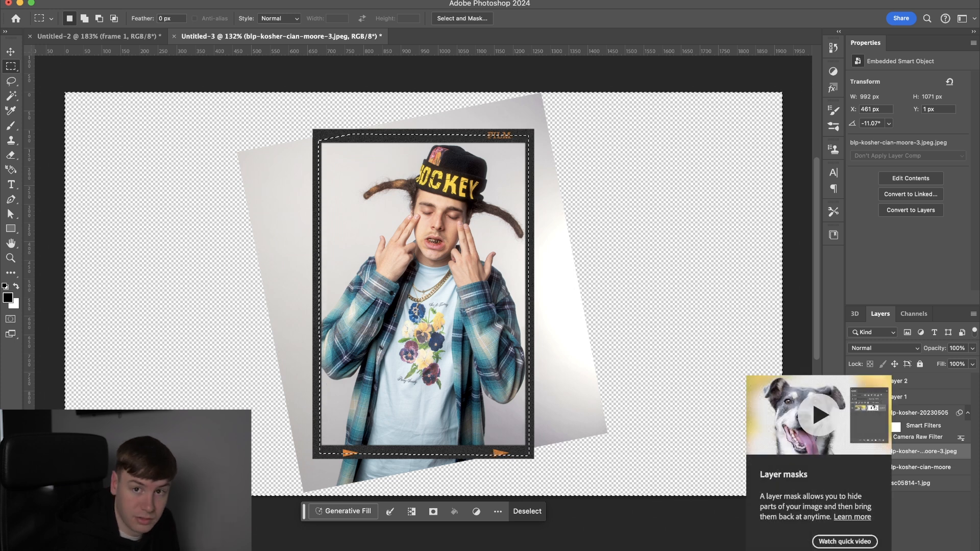
pyautogui.click(433, 512)
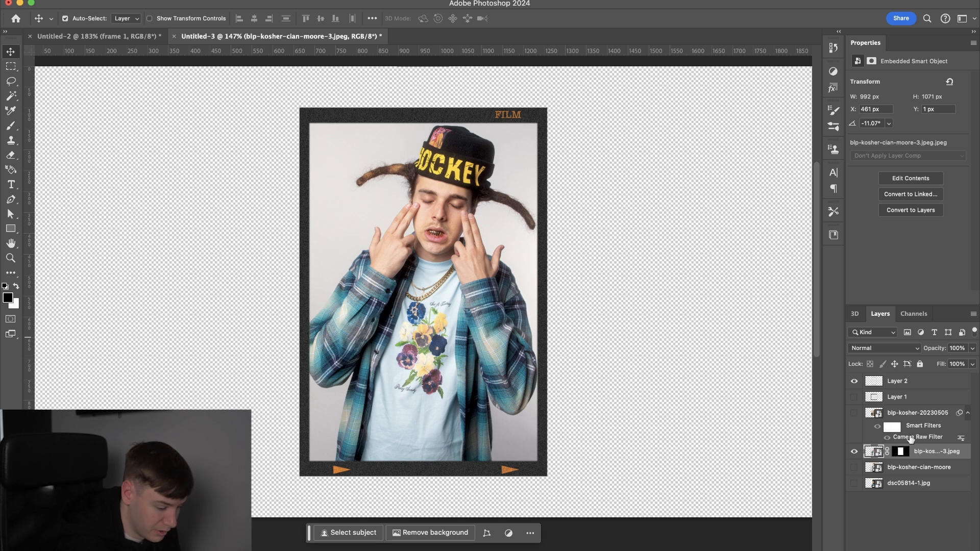
# Step: Check the first photo's Camera Raw settings and apply the same Camera Raw filter, with Grain 50, to the masked photo
pyautogui.doubleClick(914, 437)
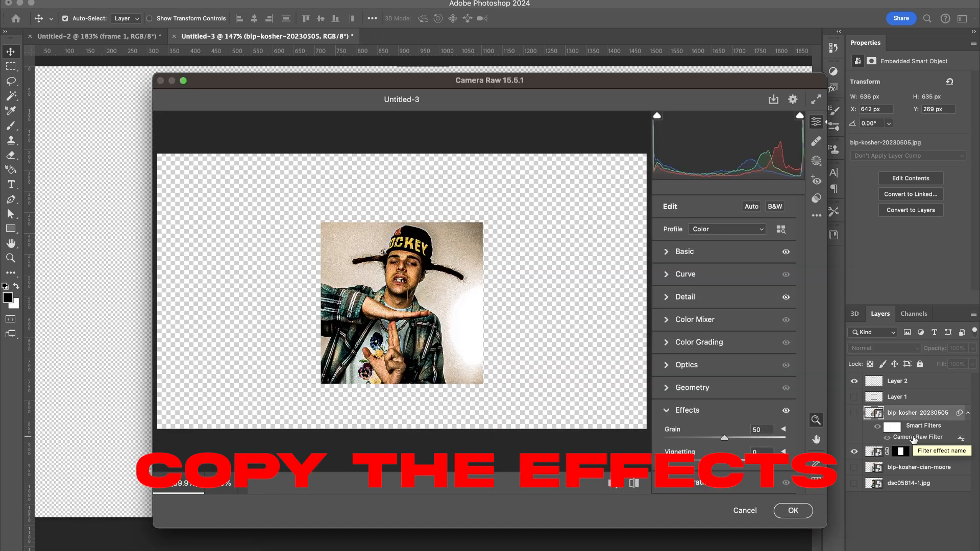
pyautogui.click(751, 513)
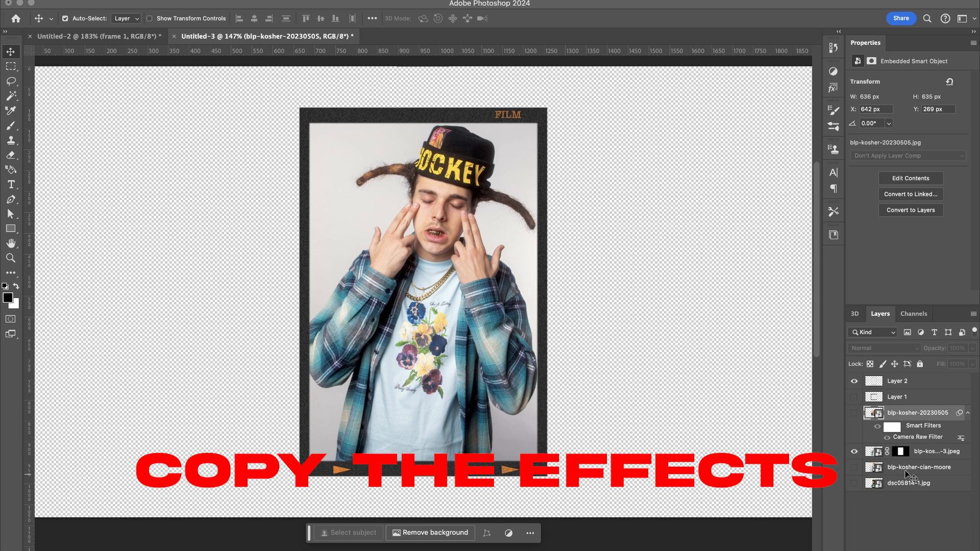
pyautogui.click(925, 453)
pyautogui.click(266, 1)
pyautogui.click(294, 75)
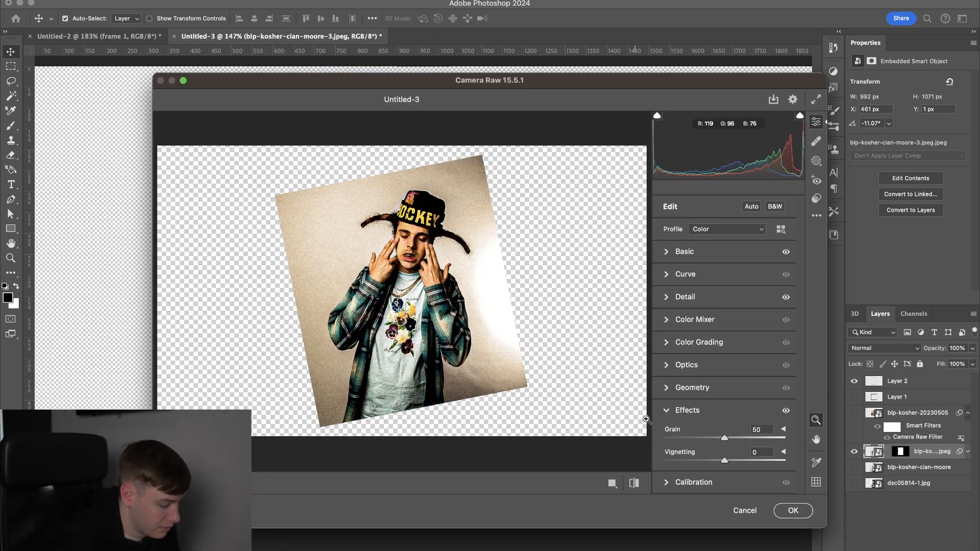
pyautogui.click(804, 511)
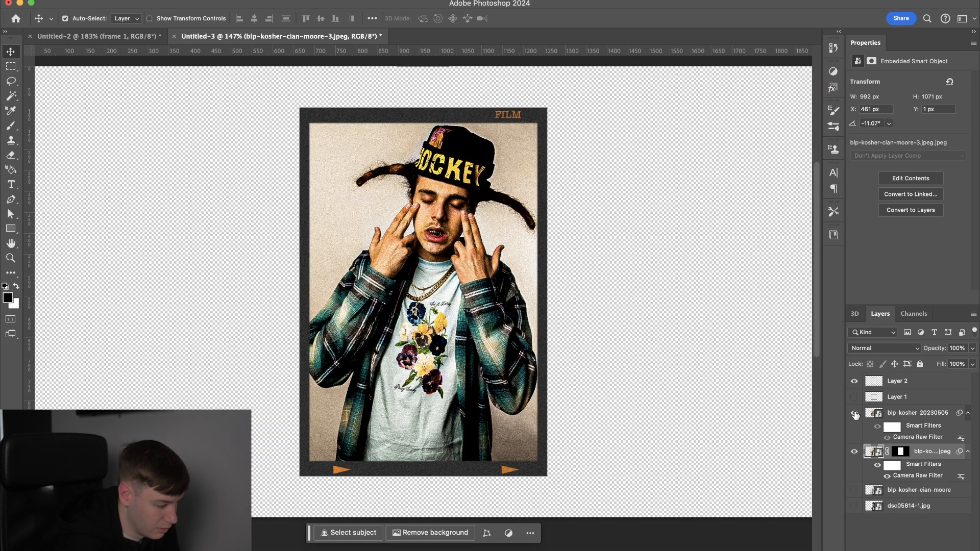
# Step: Compare against the first photo's visibility and move the filtered photo directly below the Layer 2 border in the layer stack
pyautogui.click(855, 413)
pyautogui.click(855, 414)
pyautogui.press('super+0')
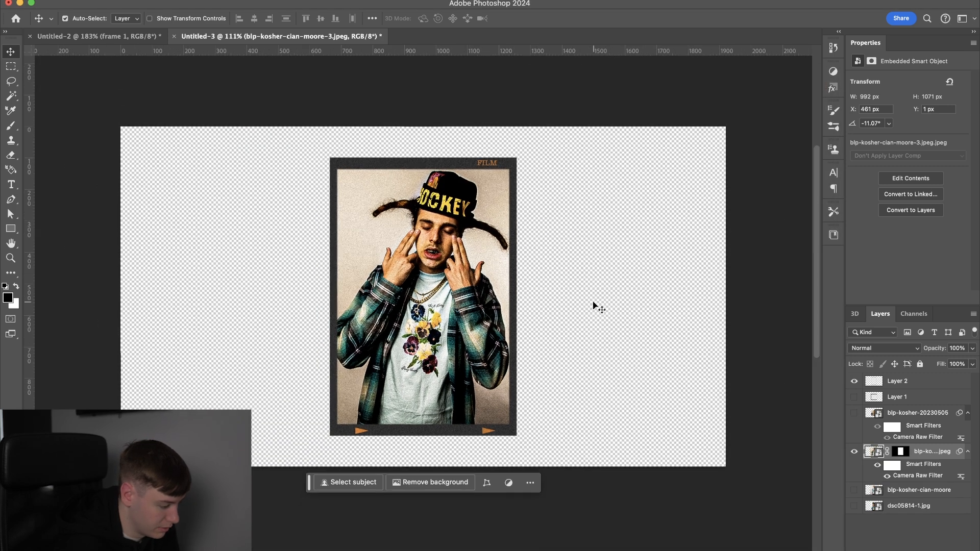
pyautogui.scroll(-2, 594, 306)
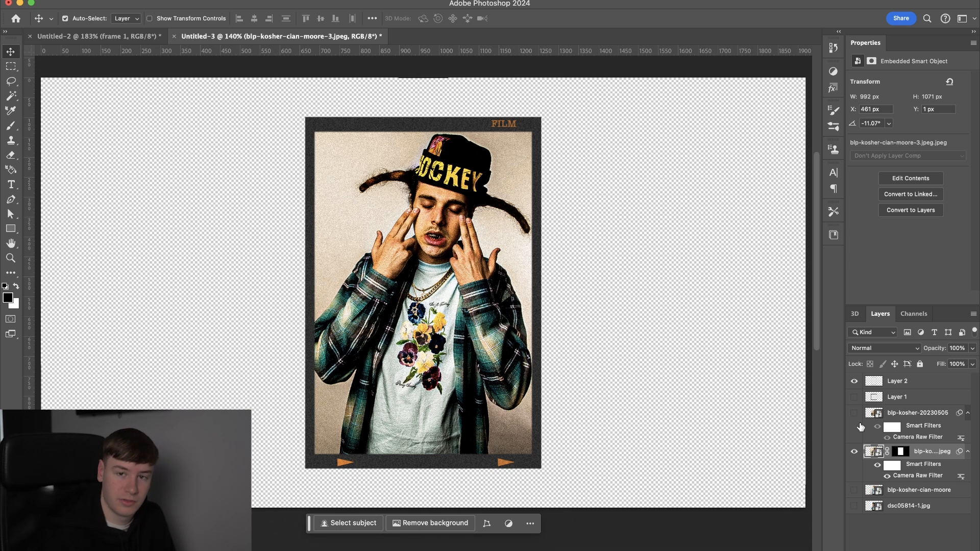
pyautogui.moveTo(903, 453); pyautogui.dragTo(915, 399)
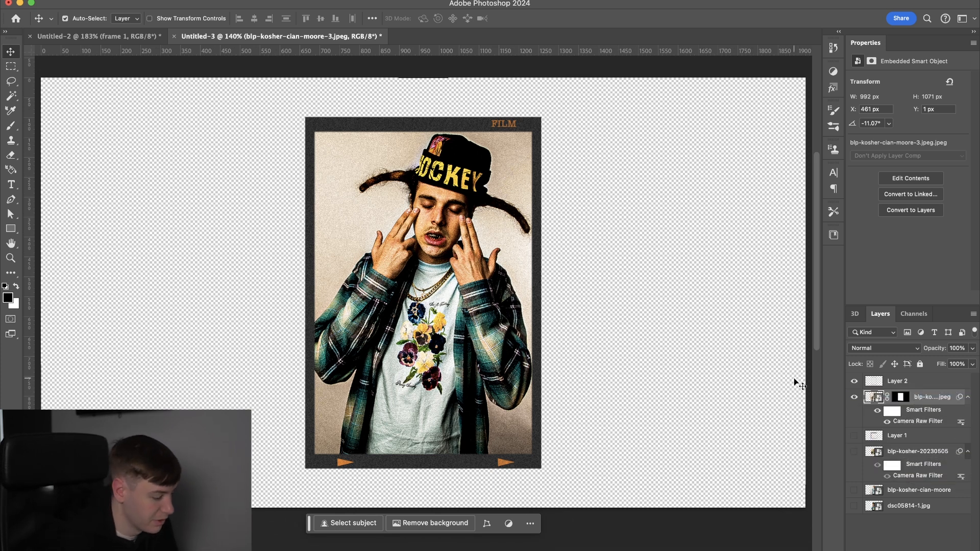
# Step: Export the framed photo from the document as a PNG image
pyautogui.click(100, 1)
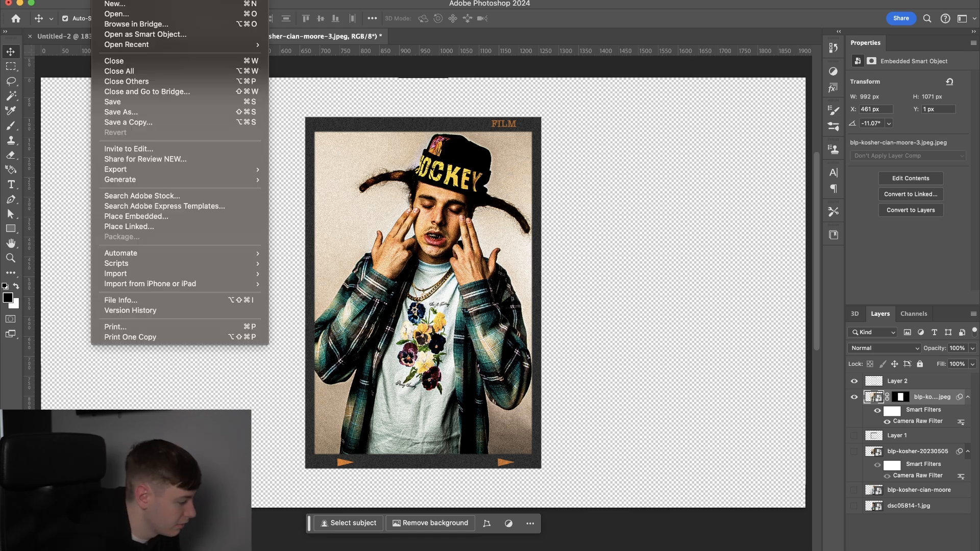
pyautogui.moveTo(146, 171)
pyautogui.click(329, 169)
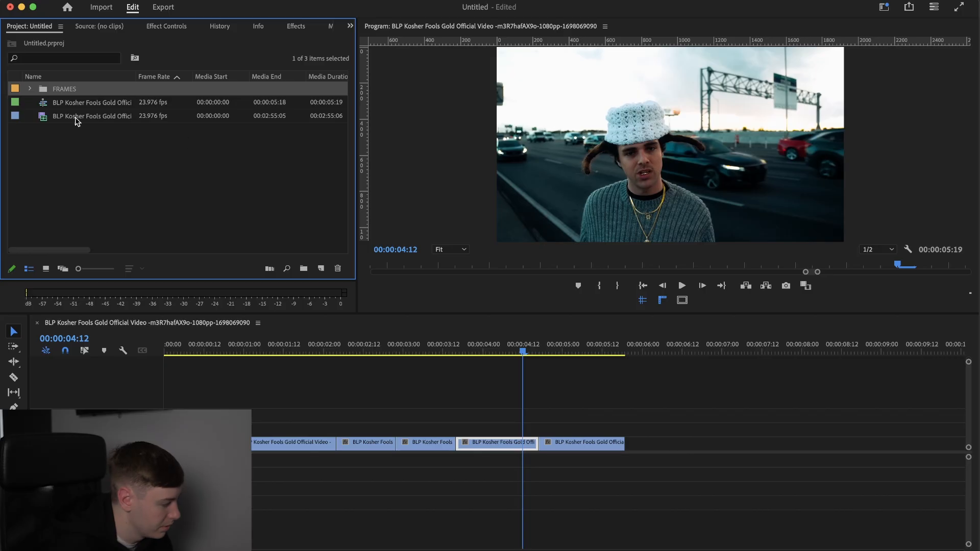
# Step: Switch to Premiere Pro and add new 1.png to new 4.png from the FRAMES bin to the timeline
pyautogui.click(30, 88)
pyautogui.click(69, 158)
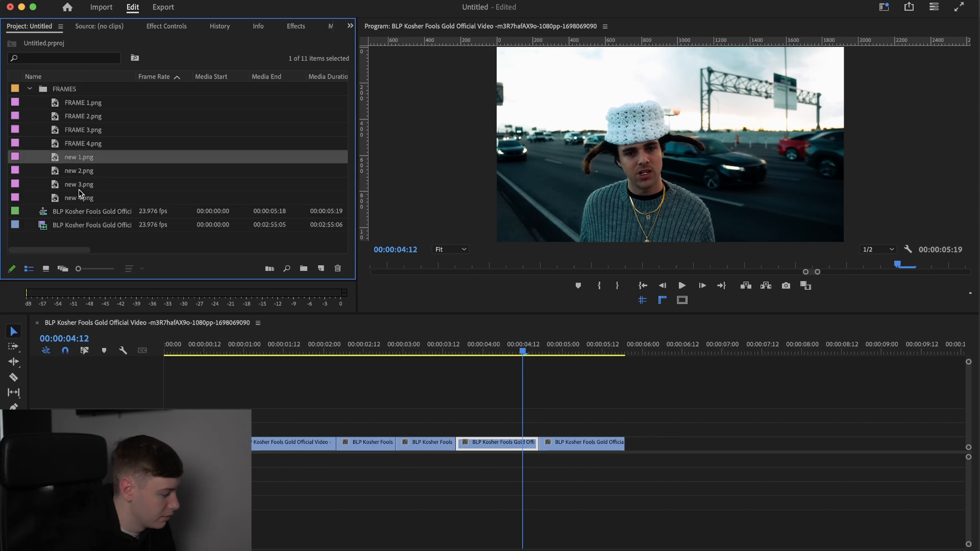
pyautogui.keyDown('shift'); pyautogui.click(58, 173); pyautogui.keyUp('shift')
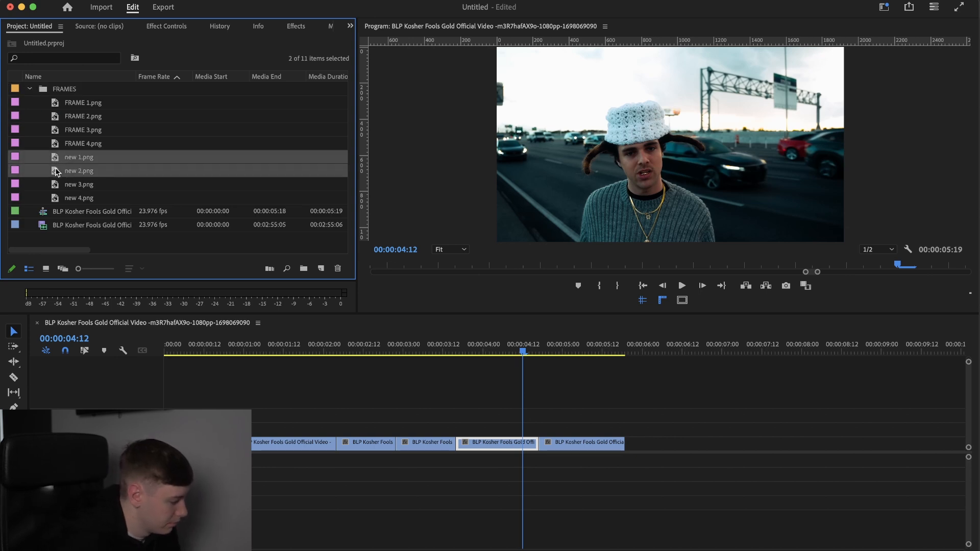
pyautogui.keyDown('shift'); pyautogui.click(58, 186); pyautogui.keyUp('shift')
pyautogui.keyDown('shift'); pyautogui.click(58, 199); pyautogui.keyUp('shift')
pyautogui.moveTo(55, 159); pyautogui.dragTo(328, 413)
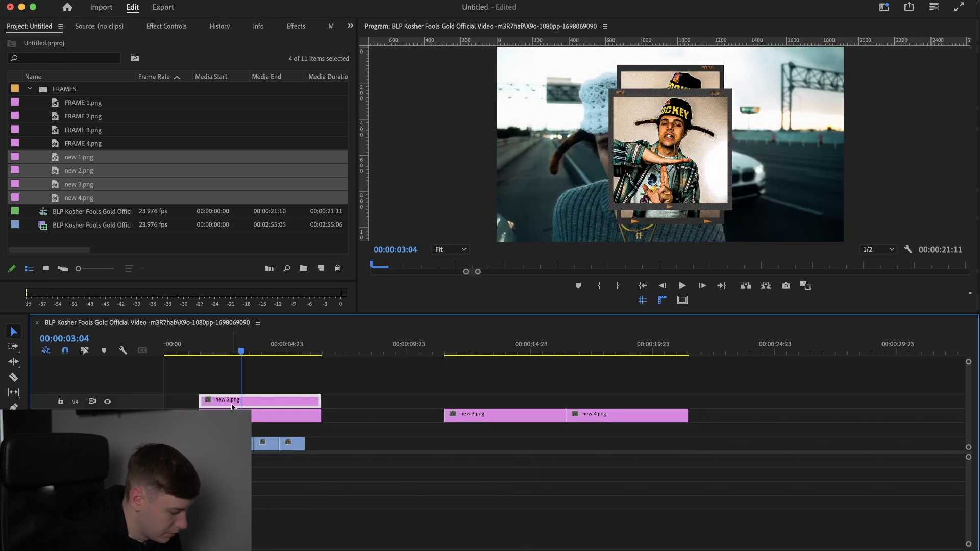
# Step: Stack new 1.png to new 4.png on tracks V2 to V5 above the video and trim them to the same short length
pyautogui.moveTo(226, 376); pyautogui.dragTo(259, 420)
pyautogui.moveTo(259, 416); pyautogui.dragTo(260, 433)
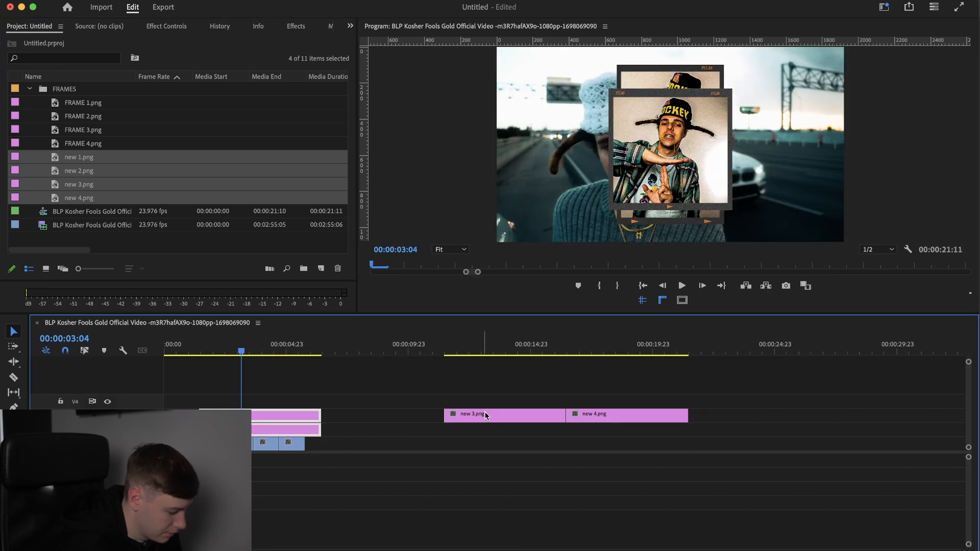
pyautogui.moveTo(493, 414); pyautogui.dragTo(283, 404)
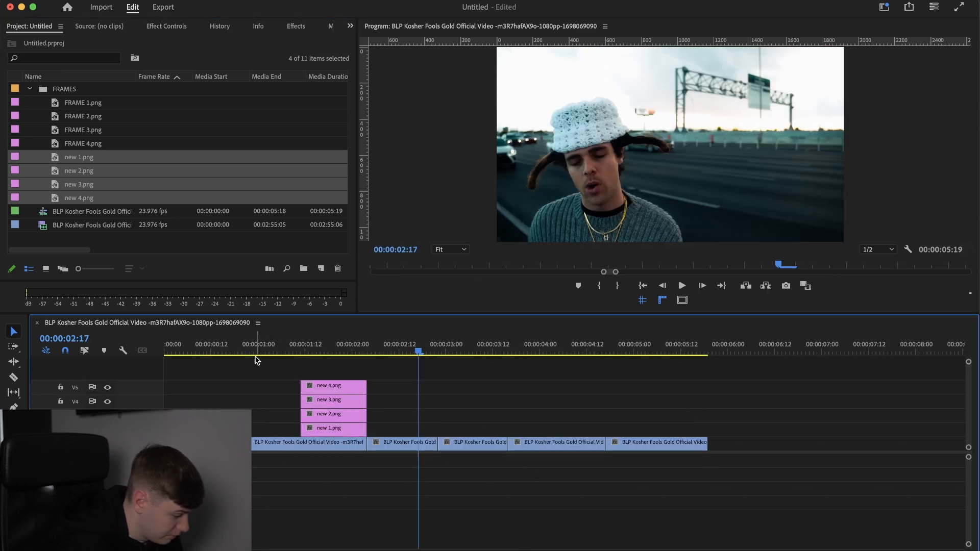
# Step: Play through the sequence, move the four stacked image clips to start at 00:00:02:04, and leave only new 1.png enabled
pyautogui.moveTo(252, 356); pyautogui.dragTo(361, 429)
pyautogui.click(166, 345)
pyautogui.press('space')
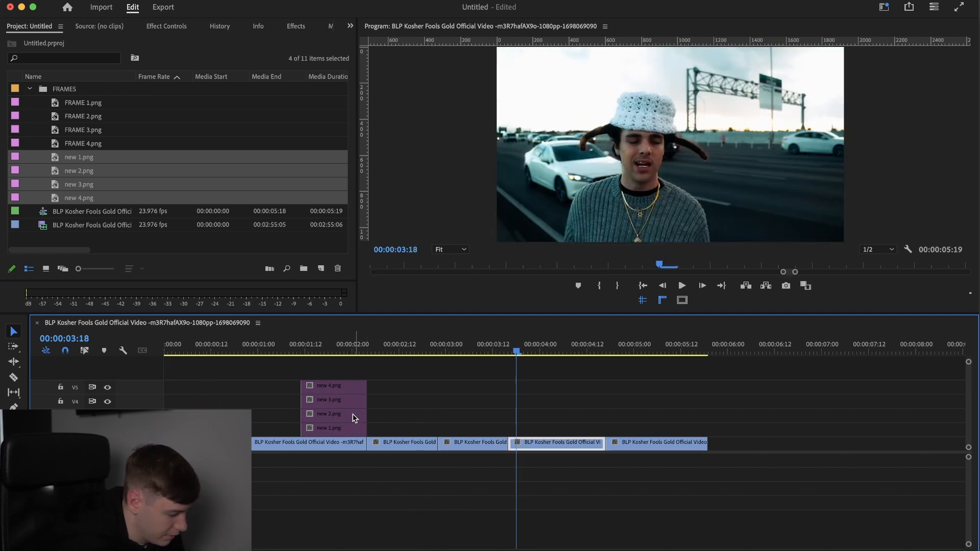
pyautogui.scroll(3, 325, 397)
pyautogui.moveTo(286, 351); pyautogui.dragTo(471, 382)
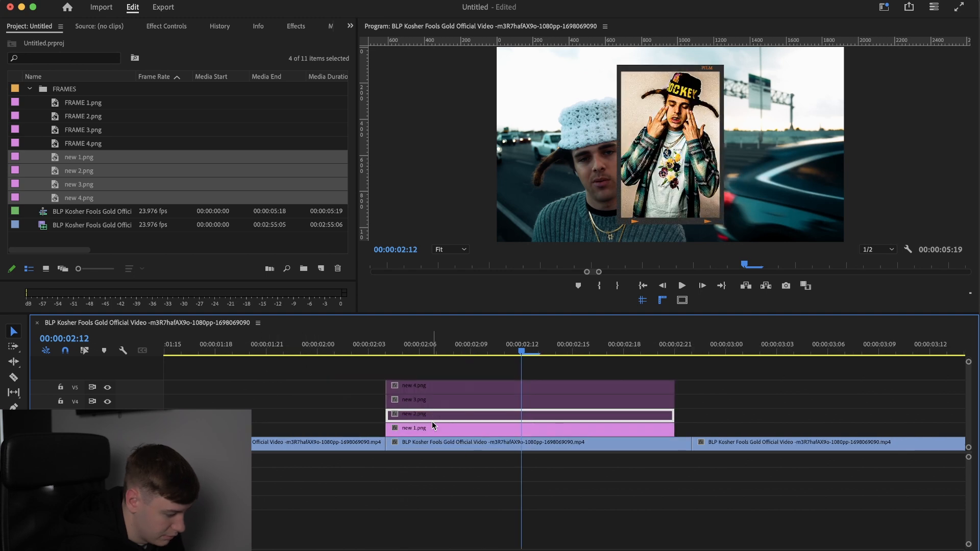
# Step: Set new 1.png to scale 67, rotation 8° and position 1652, 345
pyautogui.click(432, 435)
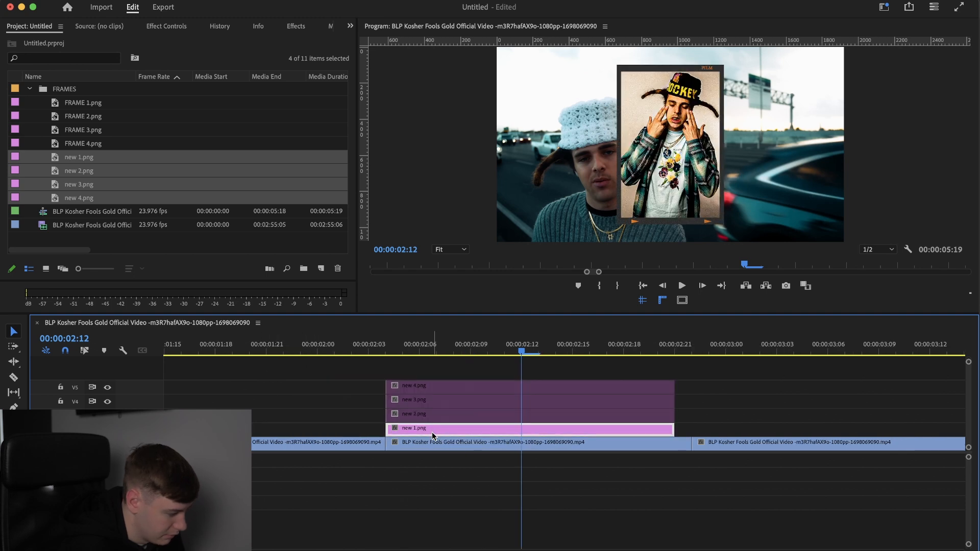
pyautogui.click(170, 29)
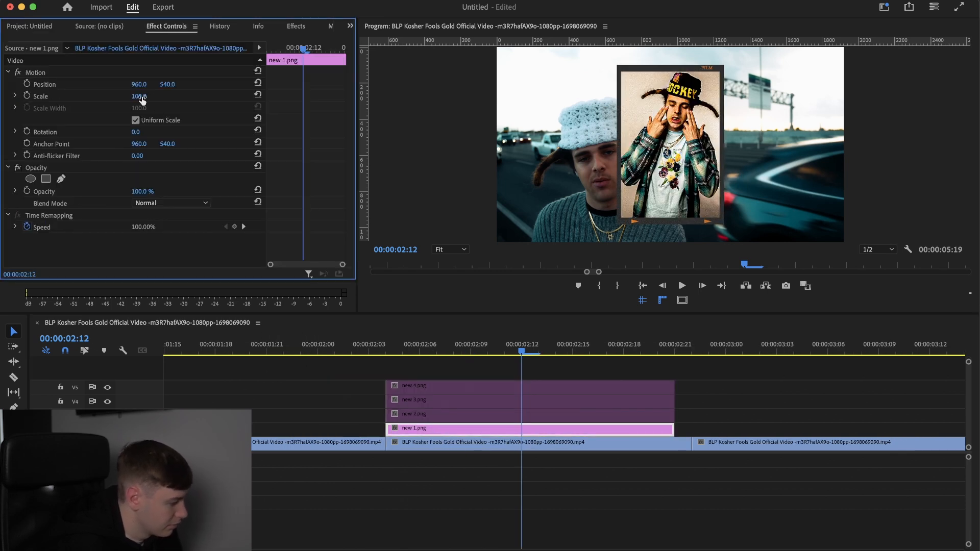
pyautogui.moveTo(142, 100); pyautogui.dragTo(388, 86)
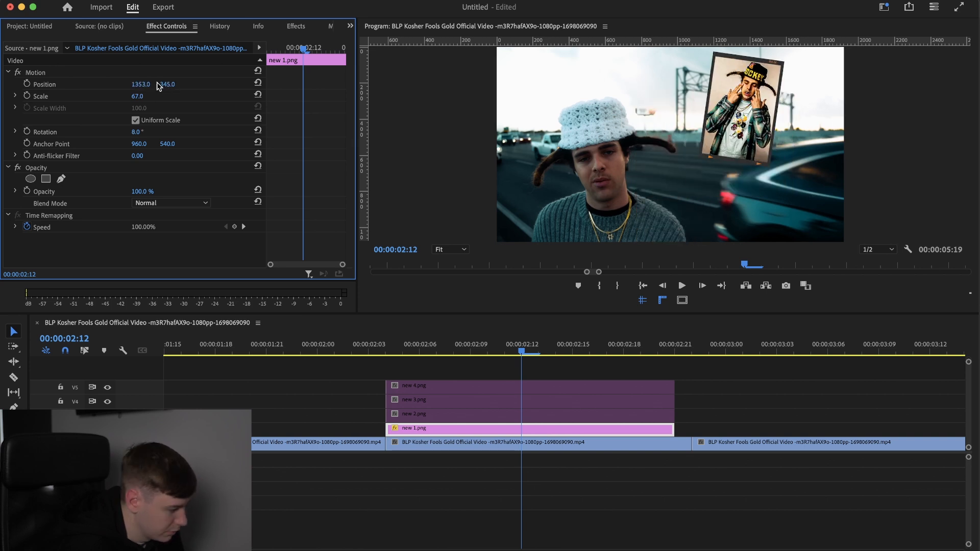
pyautogui.moveTo(141, 85); pyautogui.dragTo(296, 85)
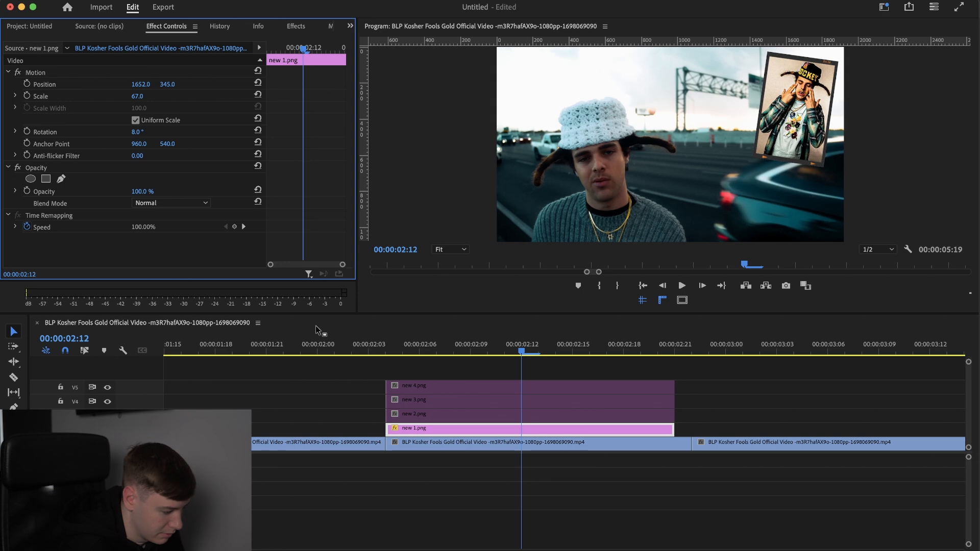
# Step: Set new 2.png to scale 64 and rotation −8°, and arrange it with new 3.png and new 4.png as an overlapping collage around new 1.png
pyautogui.click(448, 417)
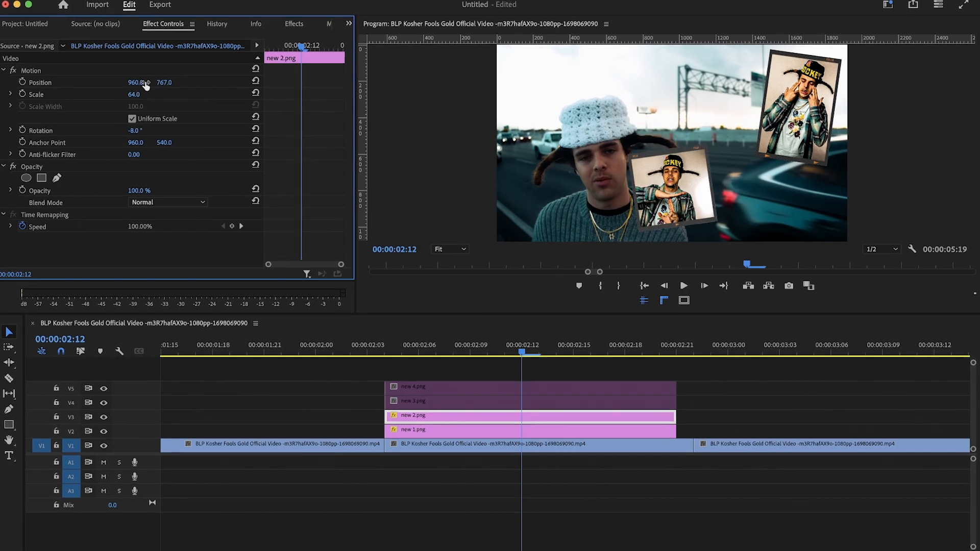
pyautogui.moveTo(137, 84)
pyautogui.mouseDown()
pyautogui.moveTo(176, 85)
pyautogui.moveTo(153, 86)
pyautogui.mouseUp()
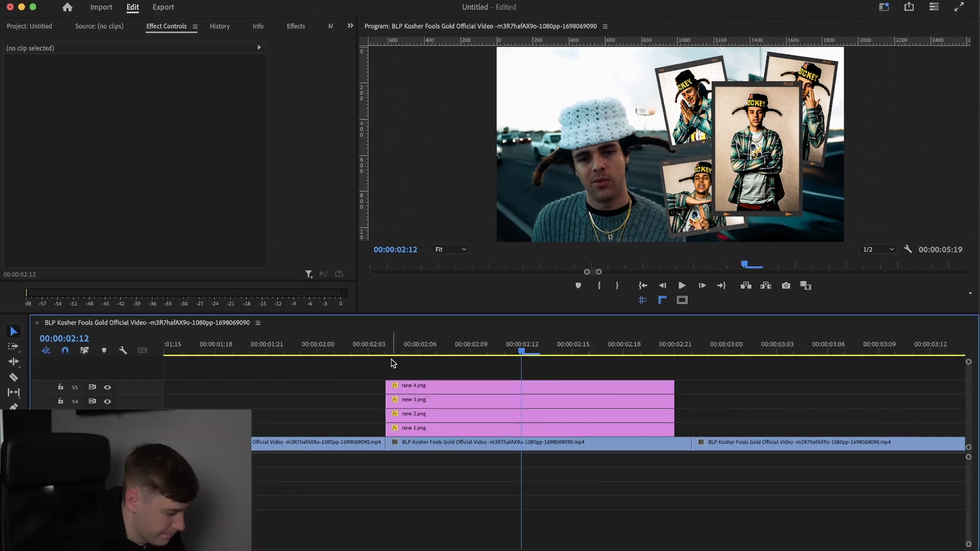
# Step: Stagger the image clip starts two frames apart, with new 2.png at 02:06, new 3.png at 02:08 and new 4.png at 02:10, and play the result
pyautogui.moveTo(393, 351); pyautogui.dragTo(457, 350)
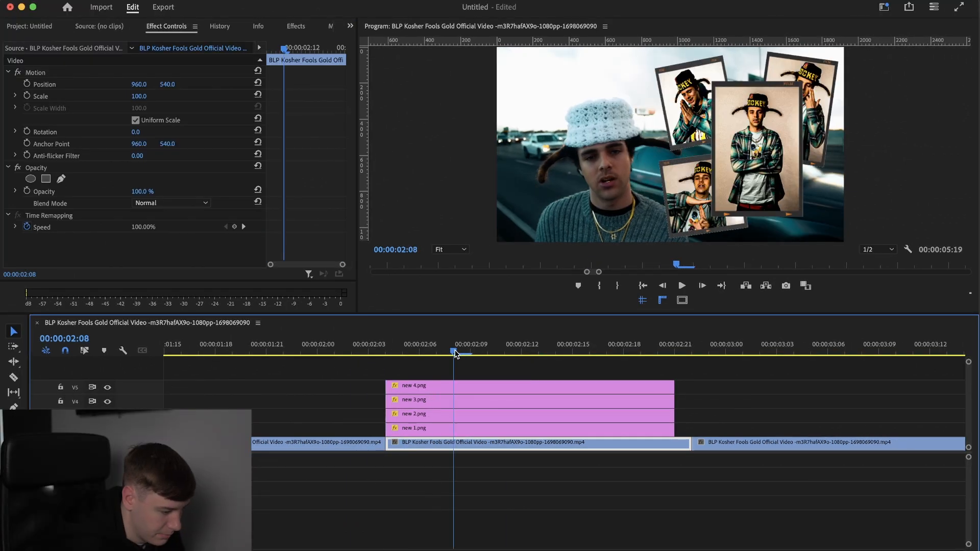
pyautogui.click(387, 352)
pyautogui.press('c')
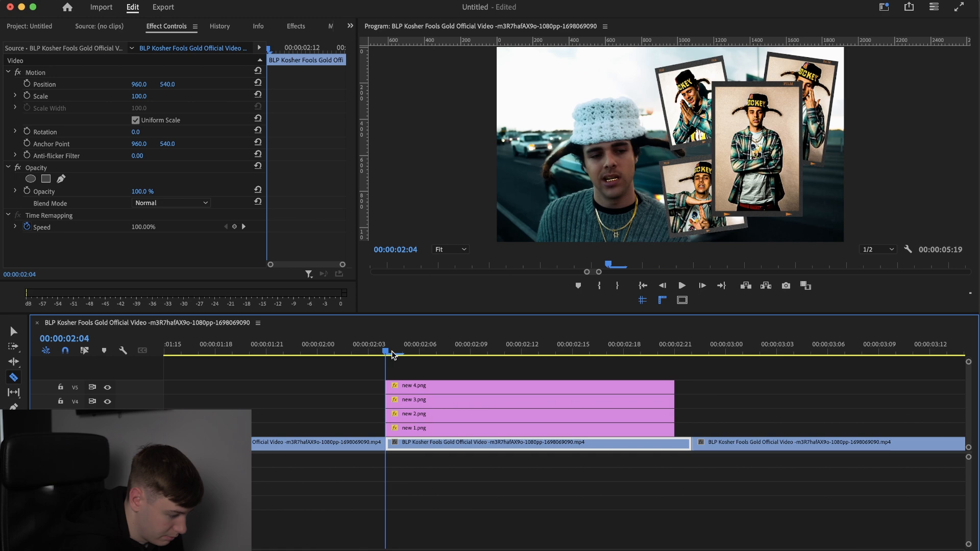
pyautogui.moveTo(394, 421); pyautogui.dragTo(424, 374)
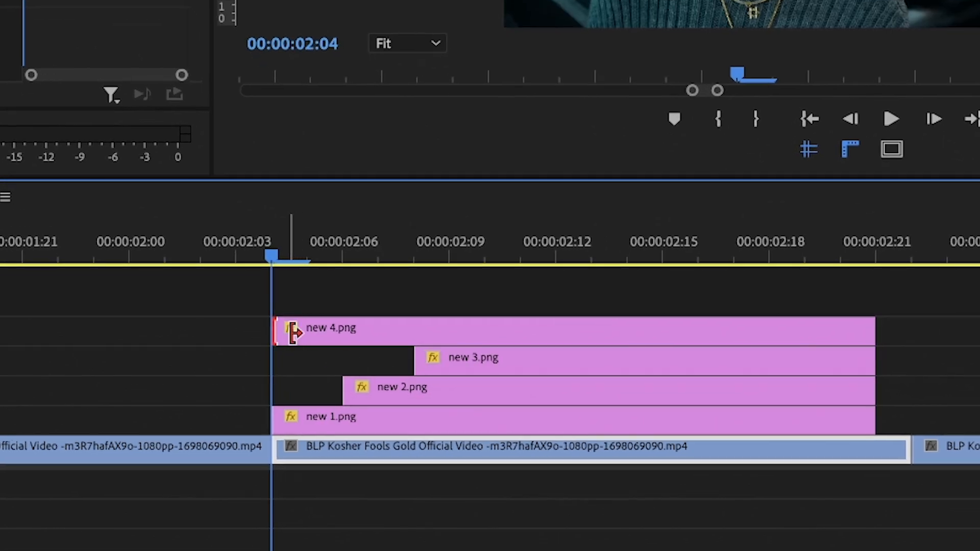
pyautogui.moveTo(289, 332); pyautogui.dragTo(480, 333)
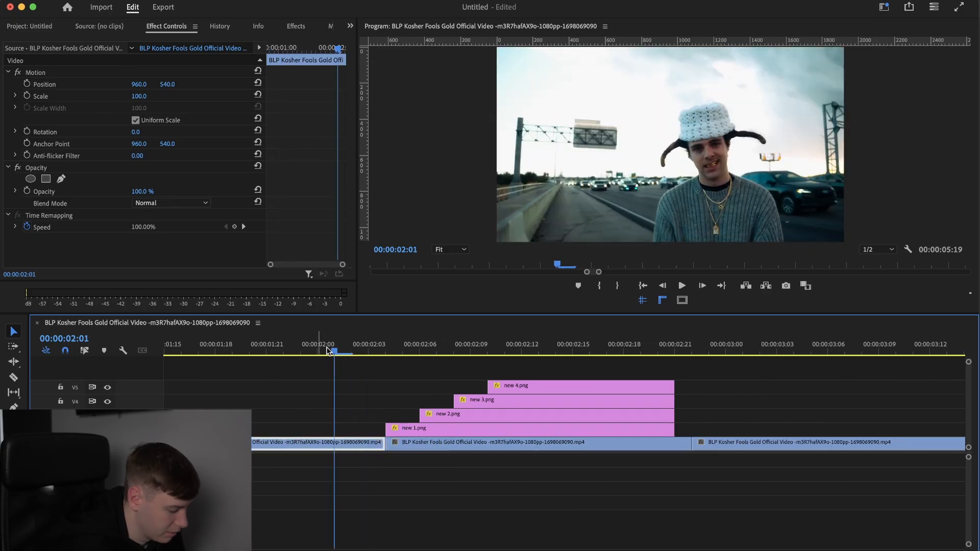
pyautogui.press('space')
# Step: Extend new 1.png to the underlying video clip's end, and end new 2.png, new 3.png and new 4.png each one frame earlier than the one below
pyautogui.moveTo(392, 343); pyautogui.dragTo(623, 349)
pyautogui.moveTo(620, 428); pyautogui.dragTo(637, 426)
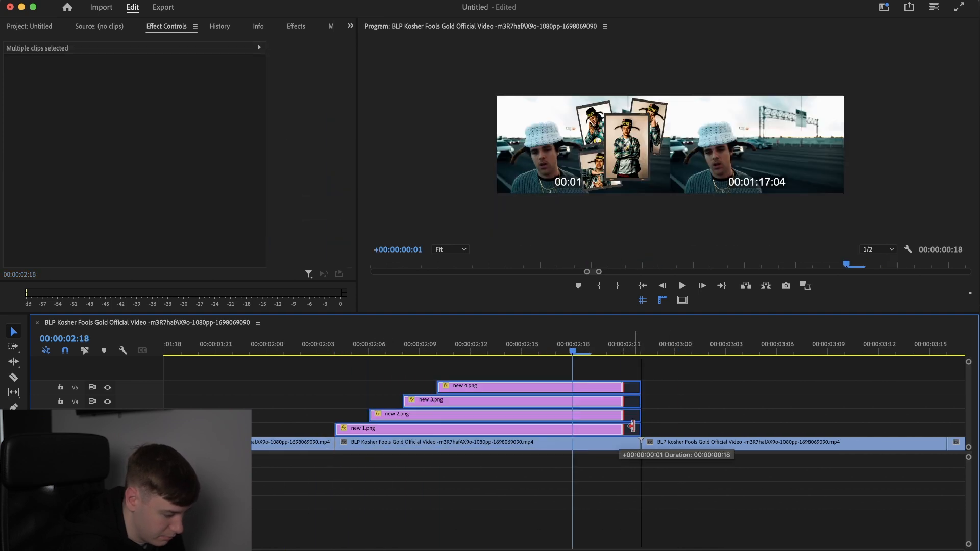
pyautogui.click(670, 421)
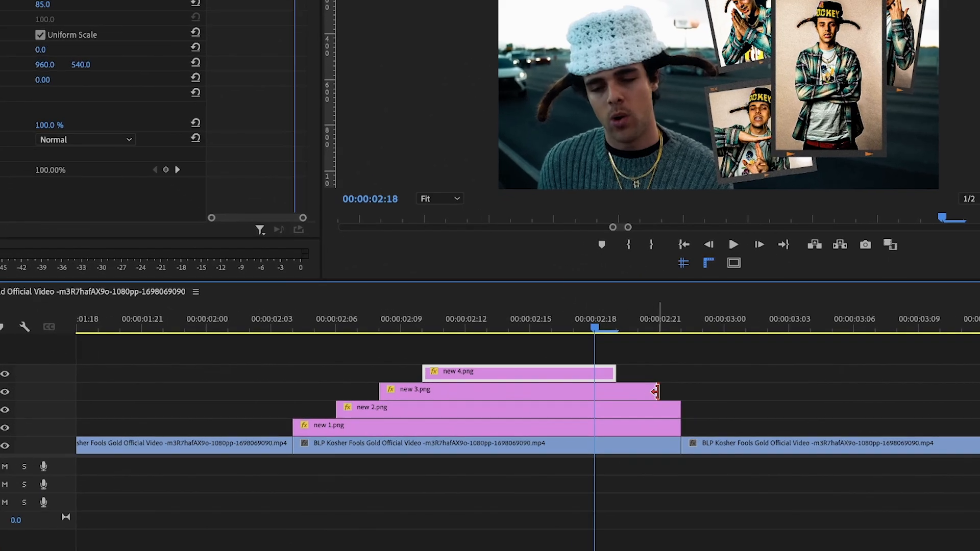
pyautogui.moveTo(691, 407); pyautogui.dragTo(670, 406)
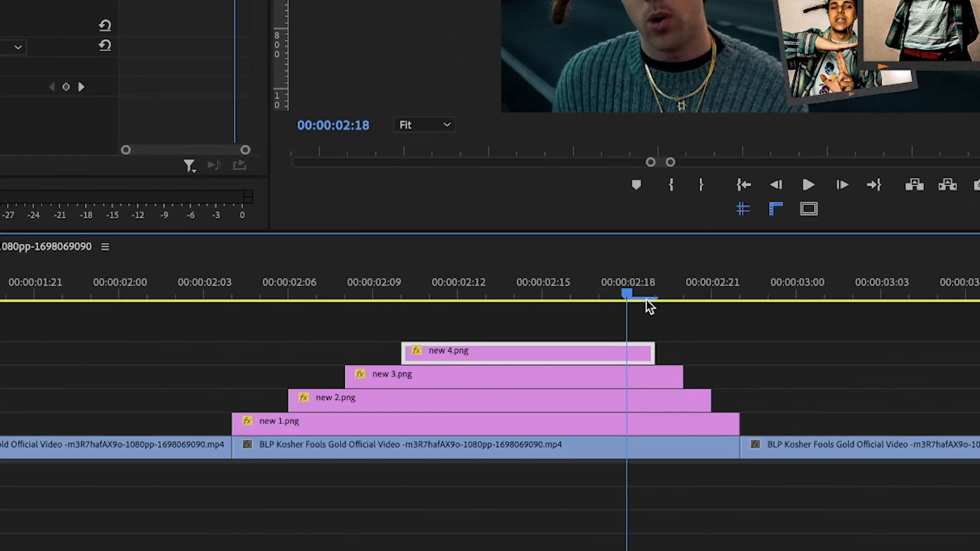
pyautogui.moveTo(617, 321); pyautogui.dragTo(679, 331)
pyautogui.moveTo(732, 304); pyautogui.dragTo(292, 337)
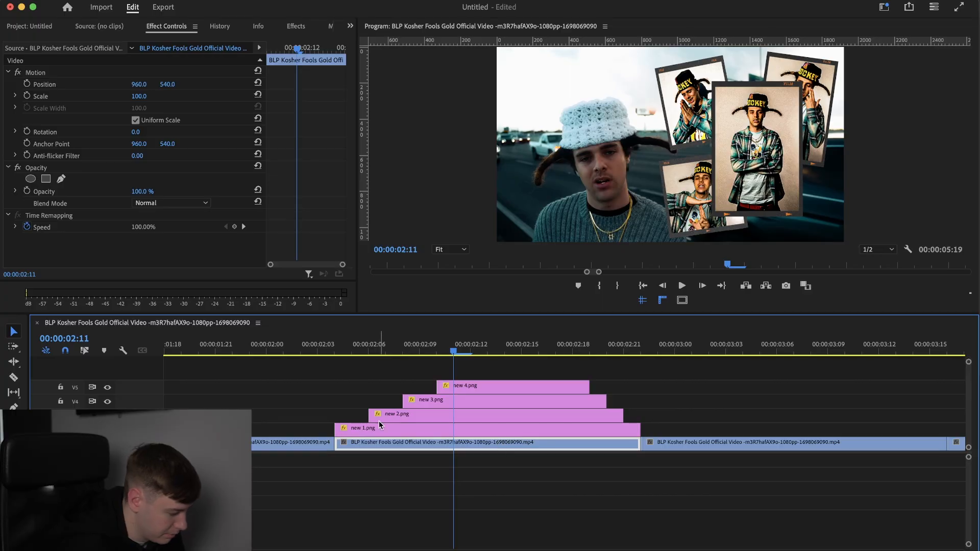
# Step: Start Position, Scale and Rotation keyframes on new 1.png at 02:04
pyautogui.click(275, 417)
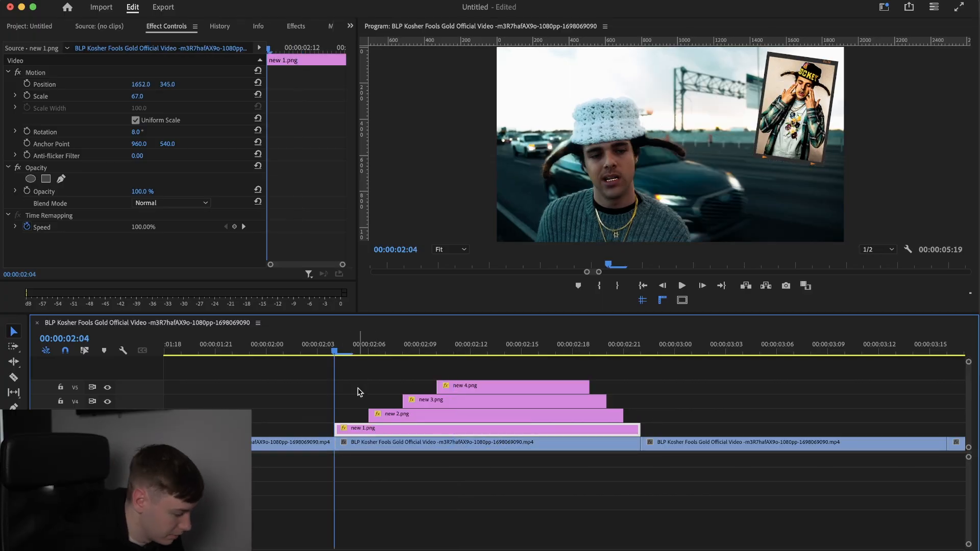
pyautogui.click(27, 96)
pyautogui.click(27, 83)
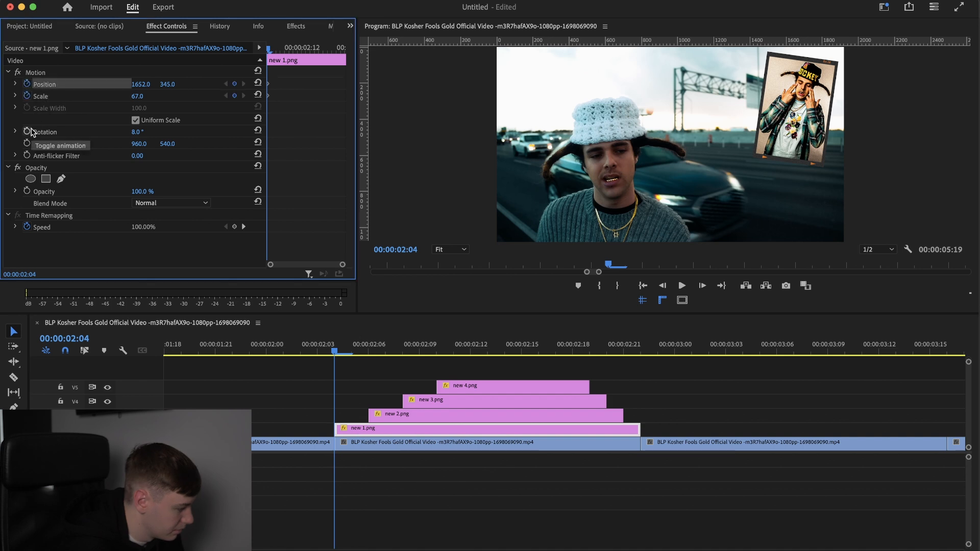
pyautogui.click(27, 131)
# Step: At 02:19, add a Position keyframe to new 1.png, enlarge its scale, rotate it counter-clockwise and preview the motion
pyautogui.moveTo(269, 53); pyautogui.dragTo(334, 59)
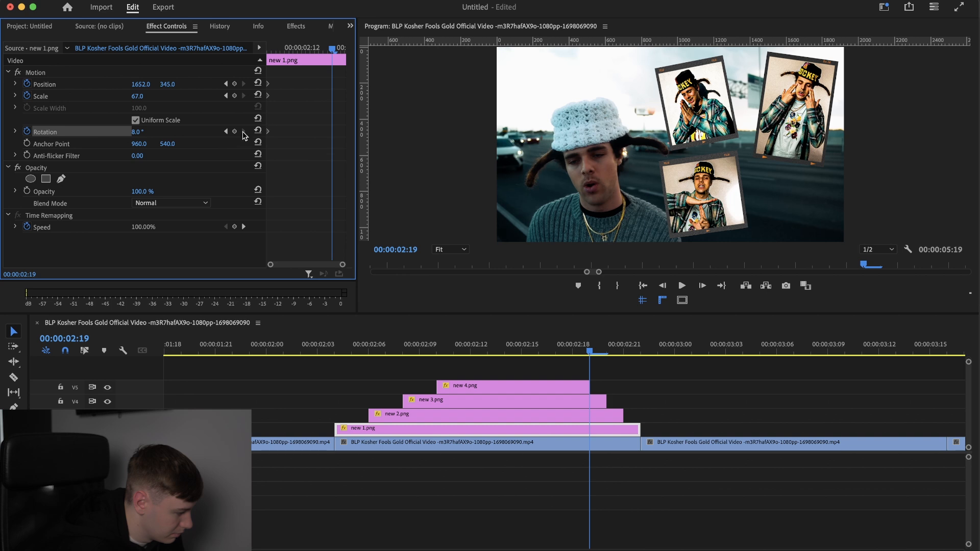
pyautogui.click(235, 96)
pyautogui.click(235, 83)
pyautogui.moveTo(138, 96); pyautogui.dragTo(148, 96)
pyautogui.moveTo(136, 132); pyautogui.dragTo(122, 132)
pyautogui.moveTo(589, 353); pyautogui.dragTo(417, 357)
pyautogui.moveTo(408, 352); pyautogui.dragTo(572, 353)
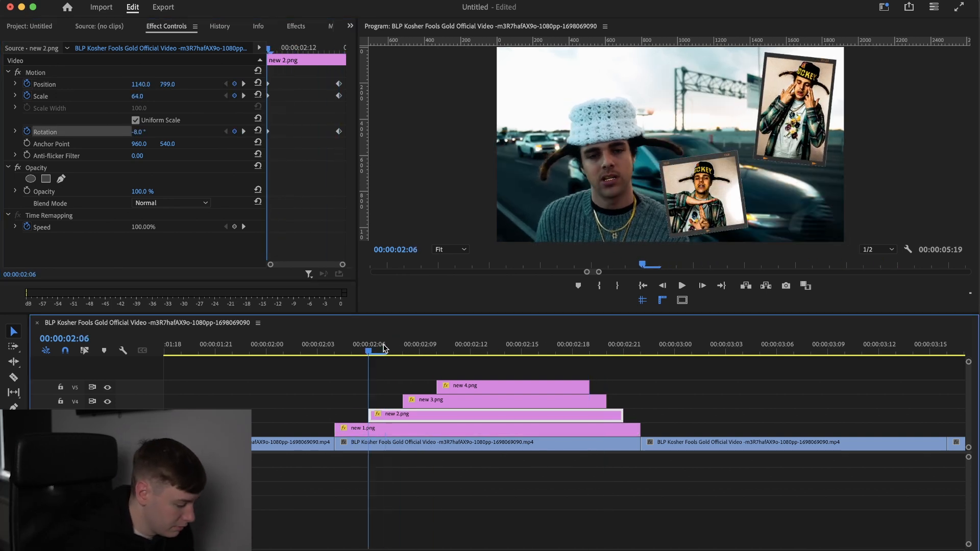
# Step: Change new 2.png's ending Rotation keyframe at 02:20 so the photo turns clockwise from its start angle
pyautogui.moveTo(334, 49); pyautogui.dragTo(340, 53)
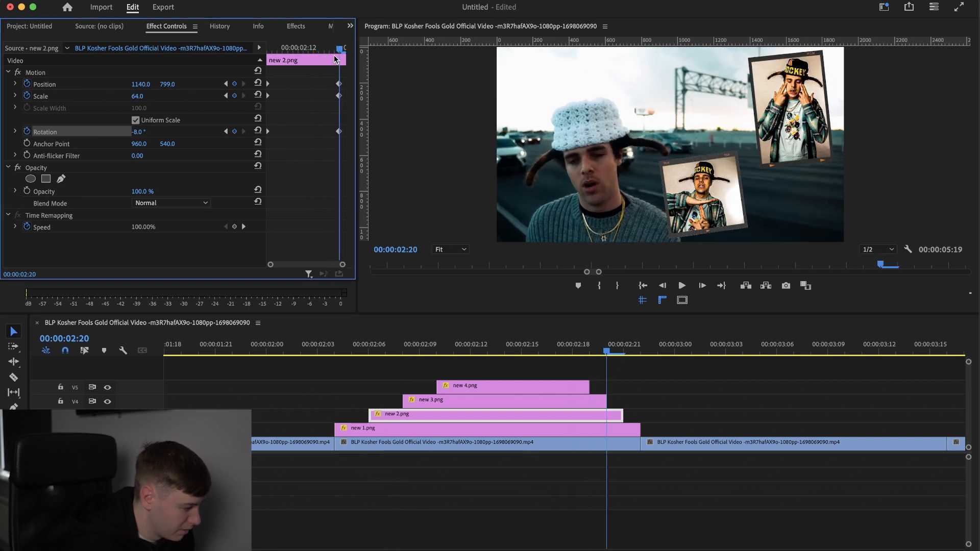
pyautogui.moveTo(138, 132); pyautogui.dragTo(131, 131)
pyautogui.moveTo(430, 352); pyautogui.dragTo(412, 355)
# Step: Animate new 3.png from 02:08 with Position, Scale and Rotation keyframes, enlarging it and turning it clockwise toward the clip's end
pyautogui.click(437, 403)
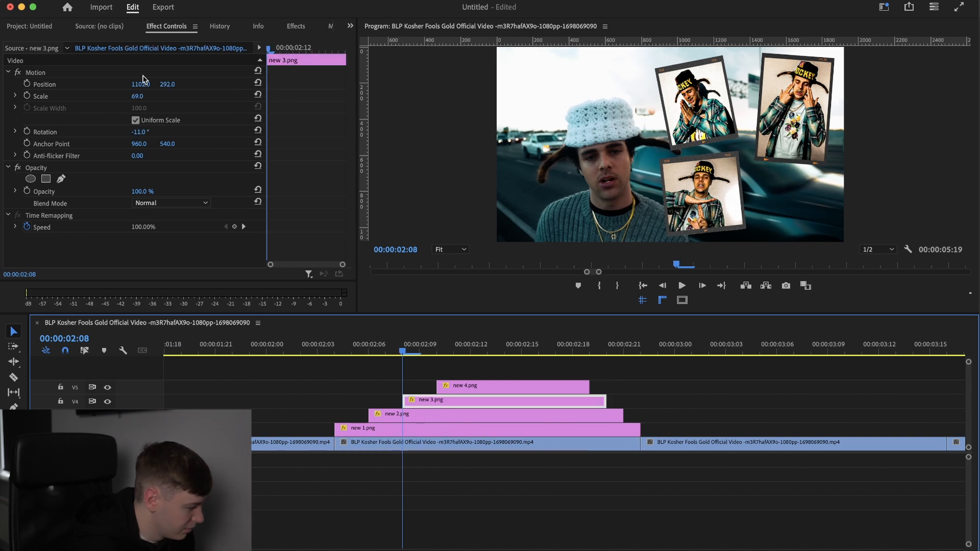
pyautogui.click(27, 83)
pyautogui.click(27, 95)
pyautogui.click(27, 132)
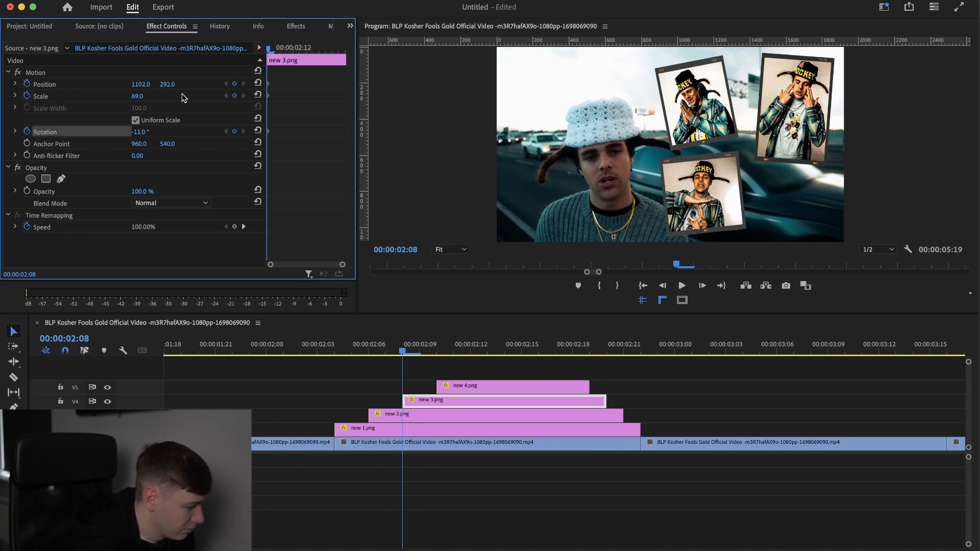
pyautogui.click(279, 51)
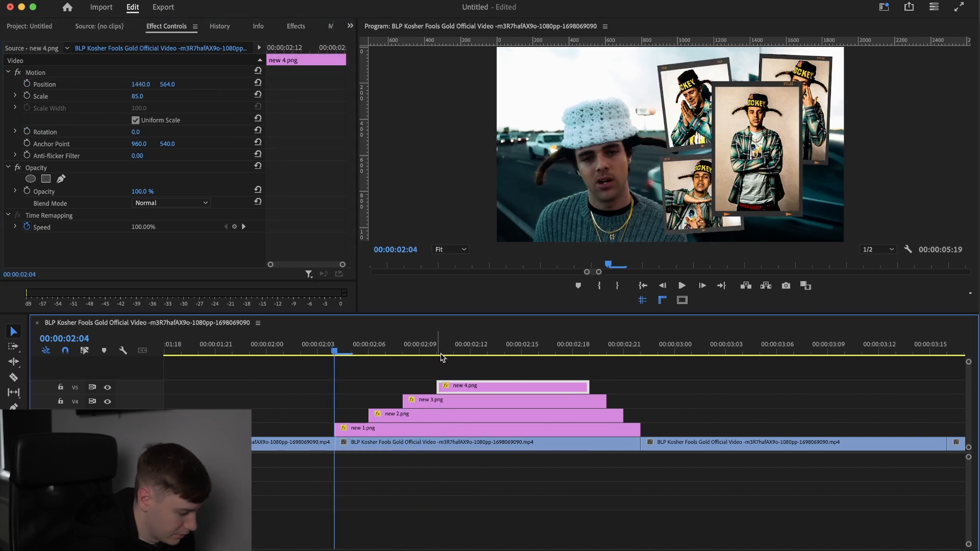
# Step: Animate new 4.png from 02:10 with Position, Scale and Rotation keyframes, reaching scale 103 and rotation 8° at 02:17
pyautogui.click(442, 354)
pyautogui.click(26, 95)
pyautogui.click(26, 131)
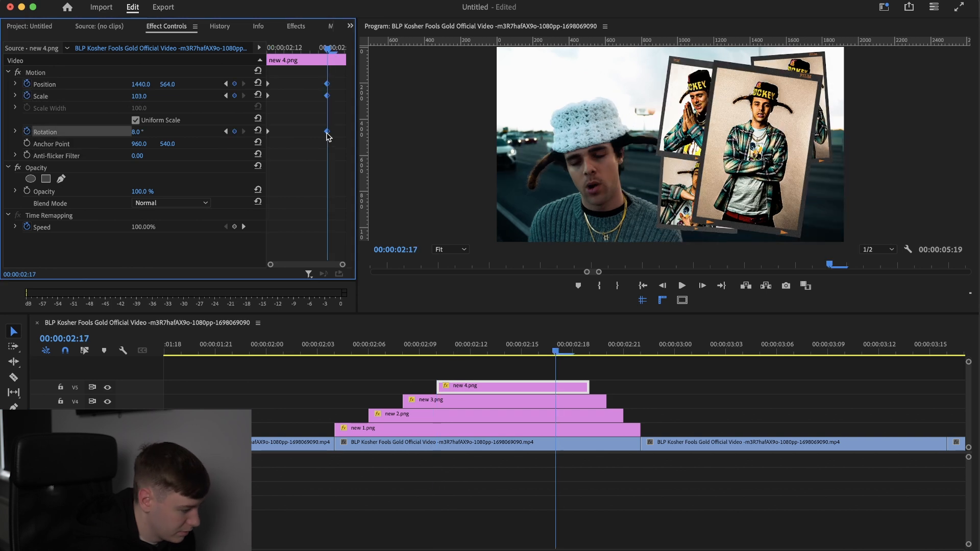
# Step: Adjust the ending Position, Scale and Rotation keyframes of new 3.png, new 2.png and new 1.png in turn
pyautogui.click(536, 406)
pyautogui.click(336, 96)
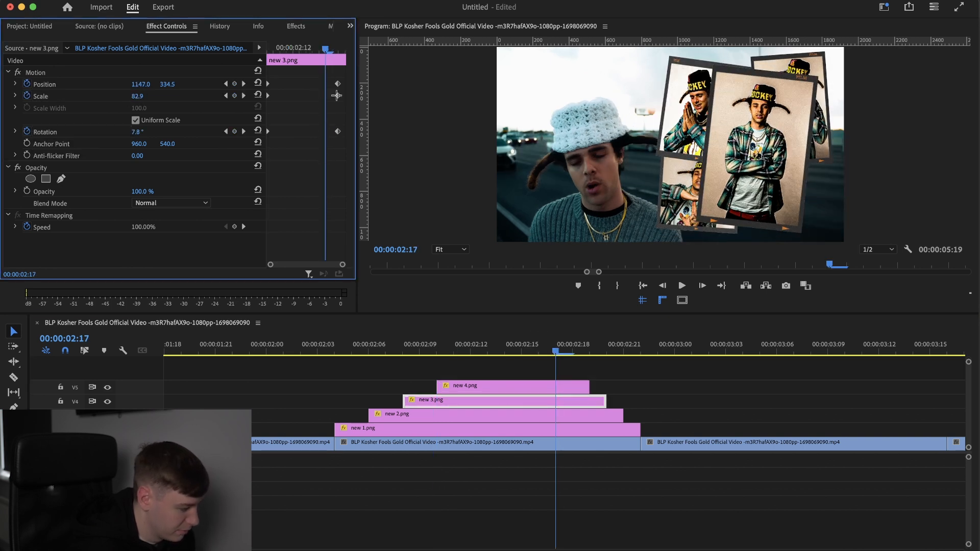
pyautogui.moveTo(337, 132); pyautogui.dragTo(364, 144)
pyautogui.click(542, 417)
pyautogui.moveTo(301, 71); pyautogui.dragTo(525, 361)
pyautogui.click(528, 425)
pyautogui.moveTo(306, 74); pyautogui.dragTo(352, 142)
pyautogui.moveTo(332, 132); pyautogui.dragTo(351, 153)
# Step: Play and scrub through the animated photo collage from just before the image clips begin
pyautogui.click(325, 348)
pyautogui.click(743, 403)
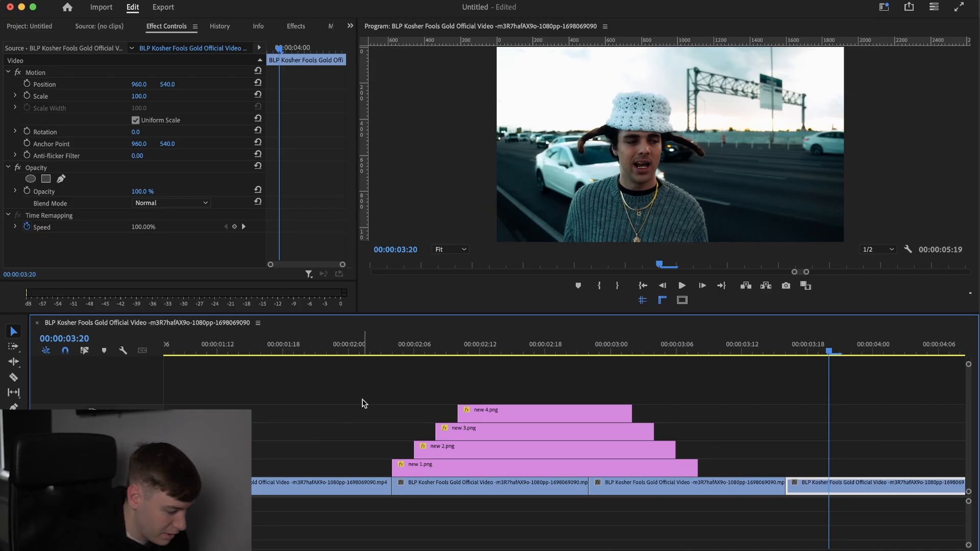
pyautogui.click(410, 345)
pyautogui.moveTo(411, 346); pyautogui.dragTo(350, 372)
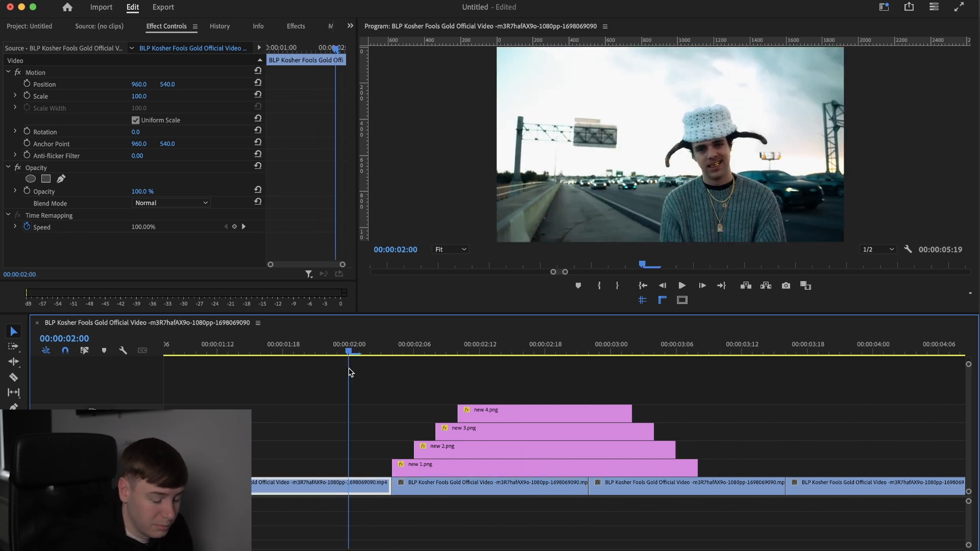
pyautogui.moveTo(388, 389); pyautogui.dragTo(476, 449)
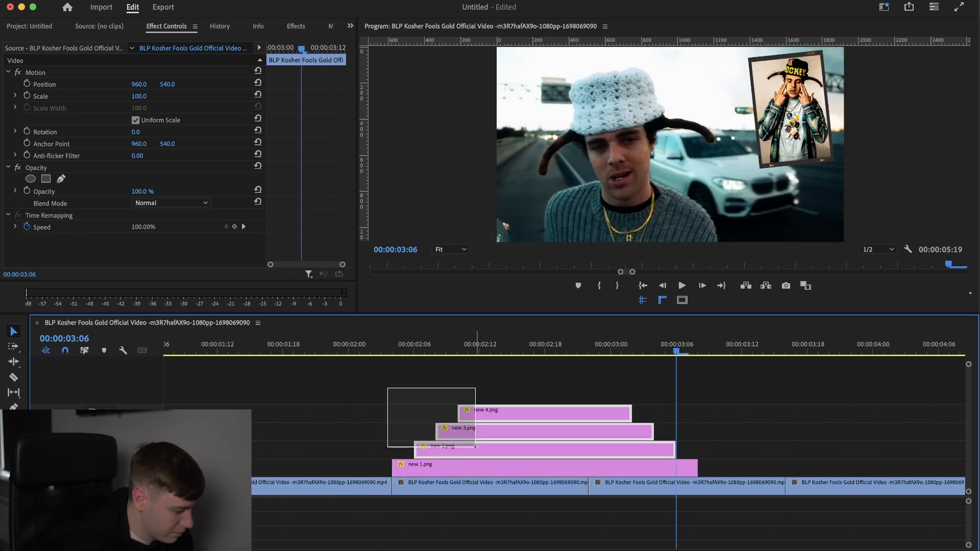
pyautogui.click(350, 382)
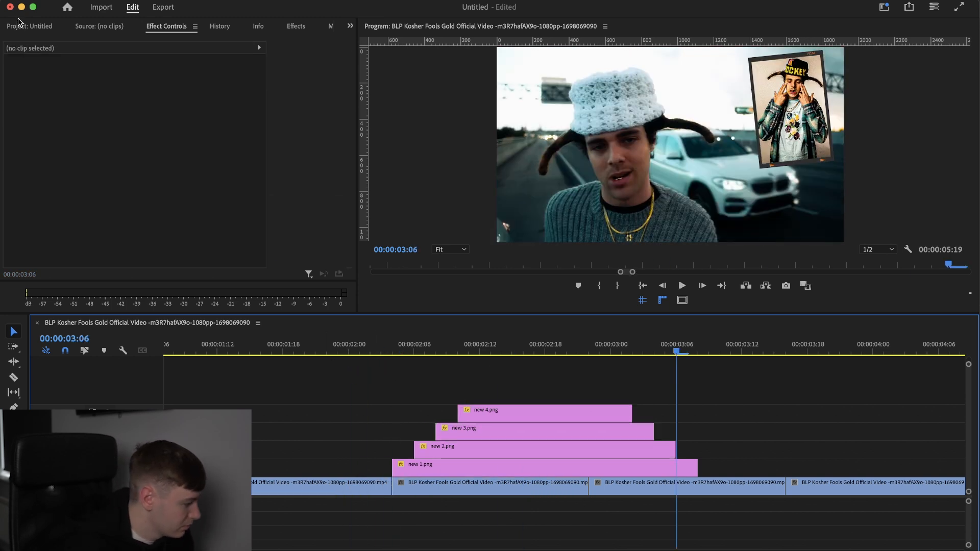
# Step: Create an adjustment layer with the default settings and place it on V6 from about 01:19 to 02:16
pyautogui.click(19, 24)
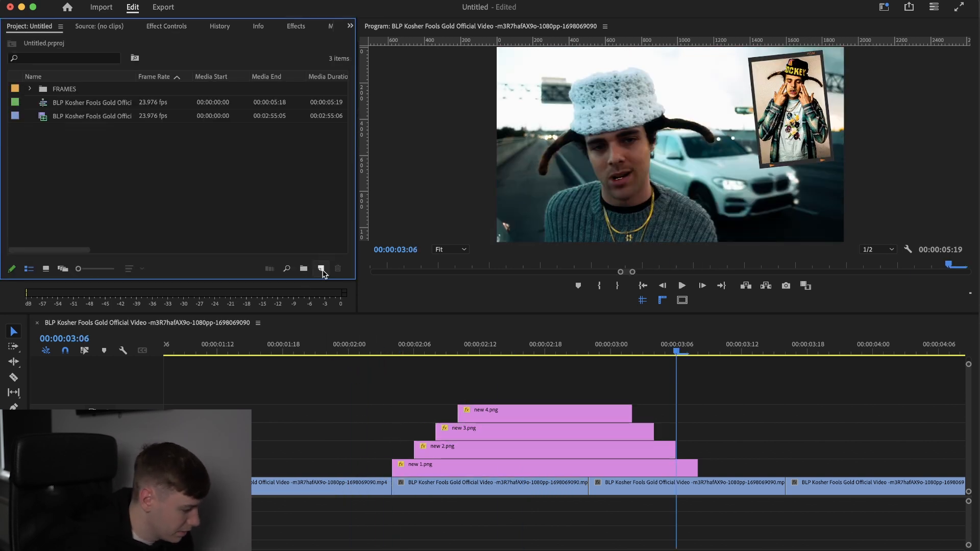
pyautogui.click(322, 269)
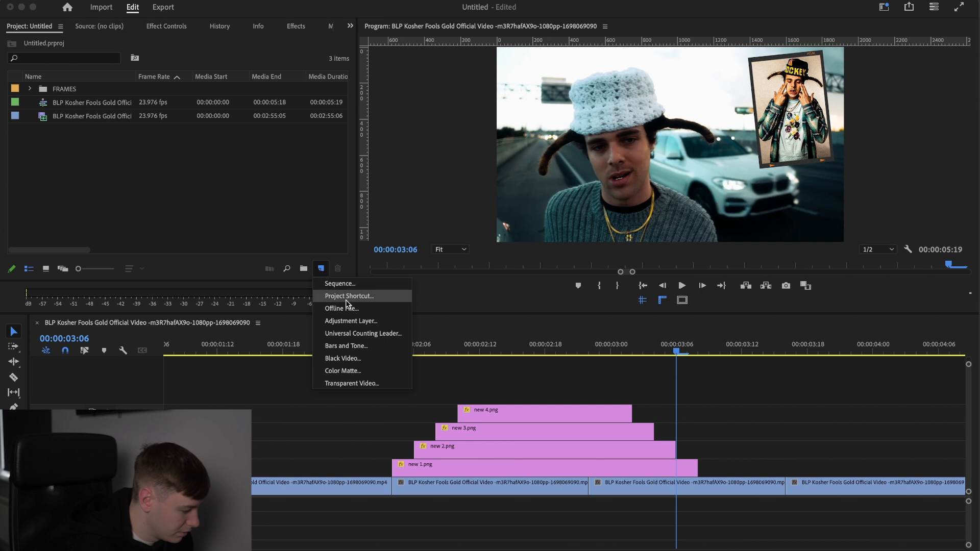
pyautogui.click(357, 325)
pyautogui.press('Return')
pyautogui.moveTo(76, 89); pyautogui.dragTo(367, 391)
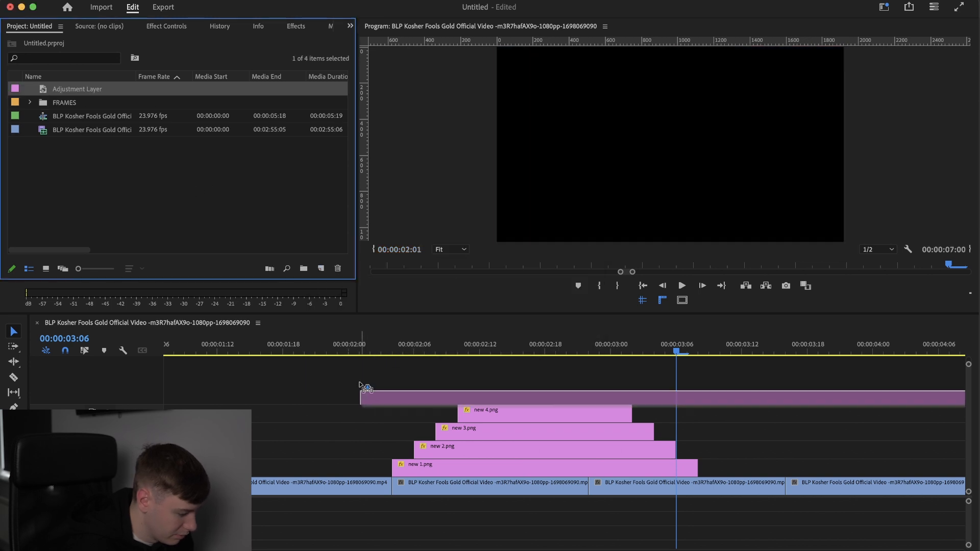
pyautogui.moveTo(295, 379); pyautogui.dragTo(296, 394)
# Step: Apply the Brightness & Contrast and Gaussian Blur effects to the adjustment layer
pyautogui.click(168, 26)
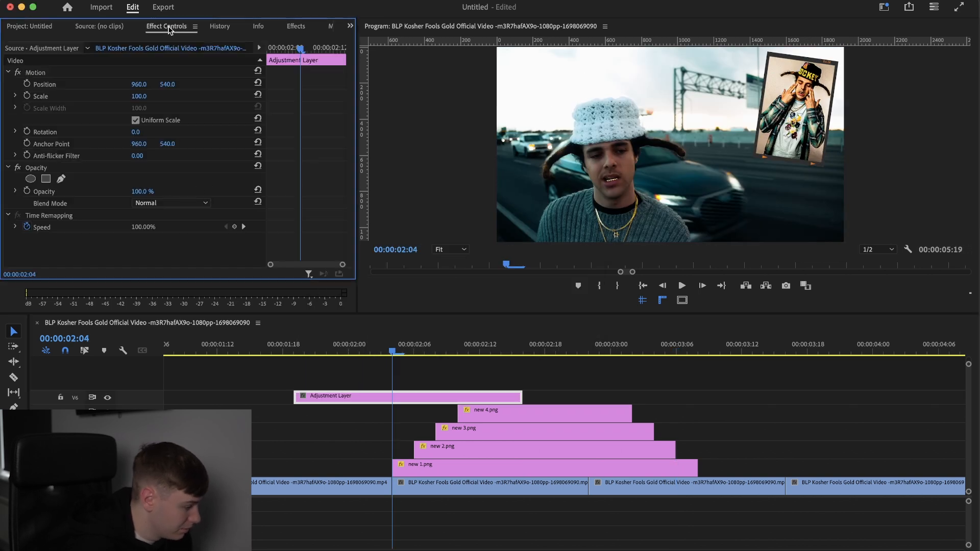
pyautogui.click(296, 27)
pyautogui.click(69, 43)
pyautogui.write('brigh')
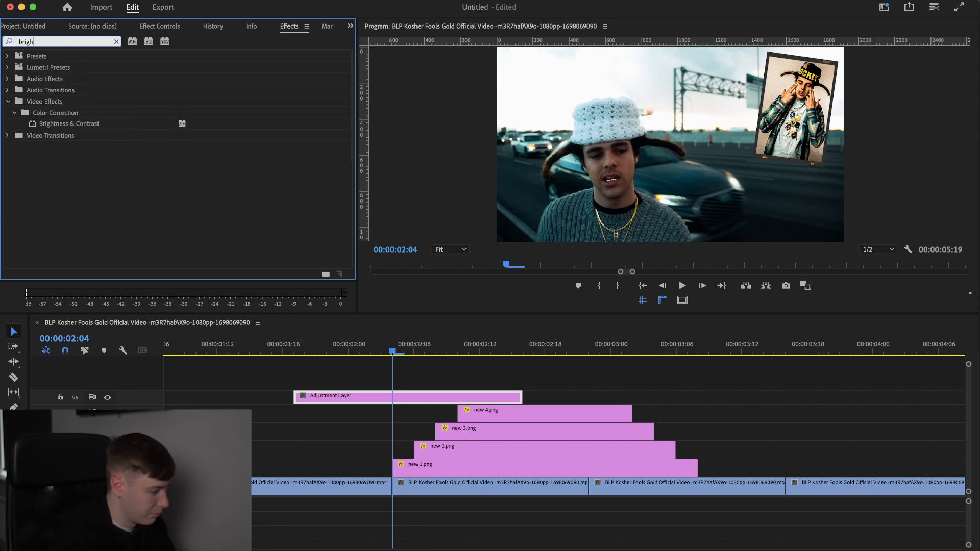
pyautogui.write('t')
pyautogui.moveTo(77, 125); pyautogui.dragTo(363, 396)
pyautogui.click(117, 43)
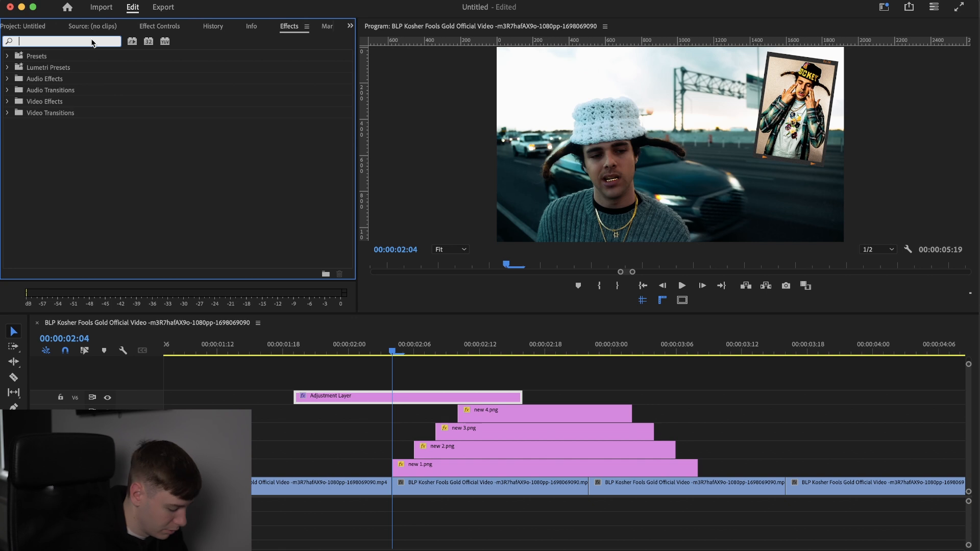
pyautogui.write('blur')
pyautogui.moveTo(61, 180); pyautogui.dragTo(337, 403)
# Step: At 02:04, start keyframes for the adjustment layer's Brightness, Contrast and Blurriness, with Brightness at 98 and Contrast at 67
pyautogui.click(151, 27)
pyautogui.scroll(-5, 49, 238)
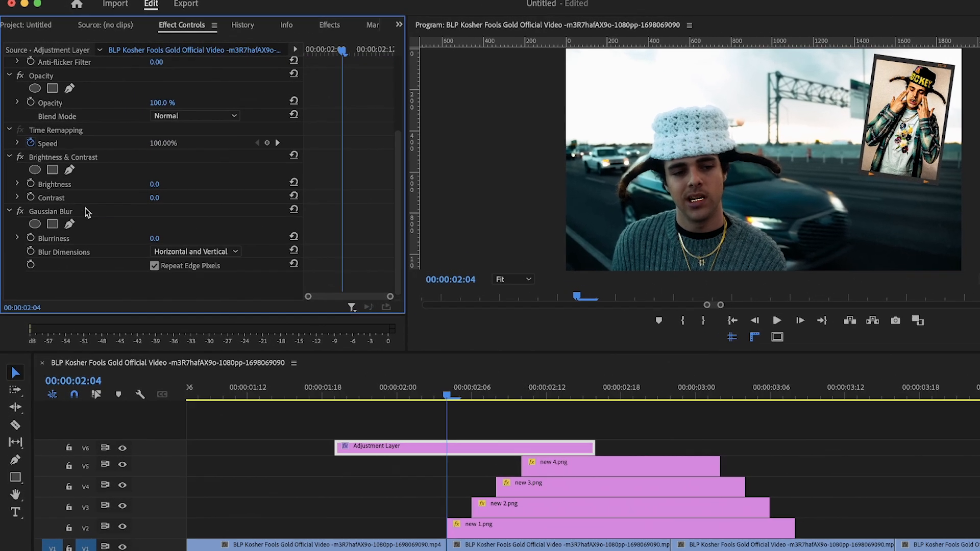
pyautogui.click(27, 166)
pyautogui.click(27, 178)
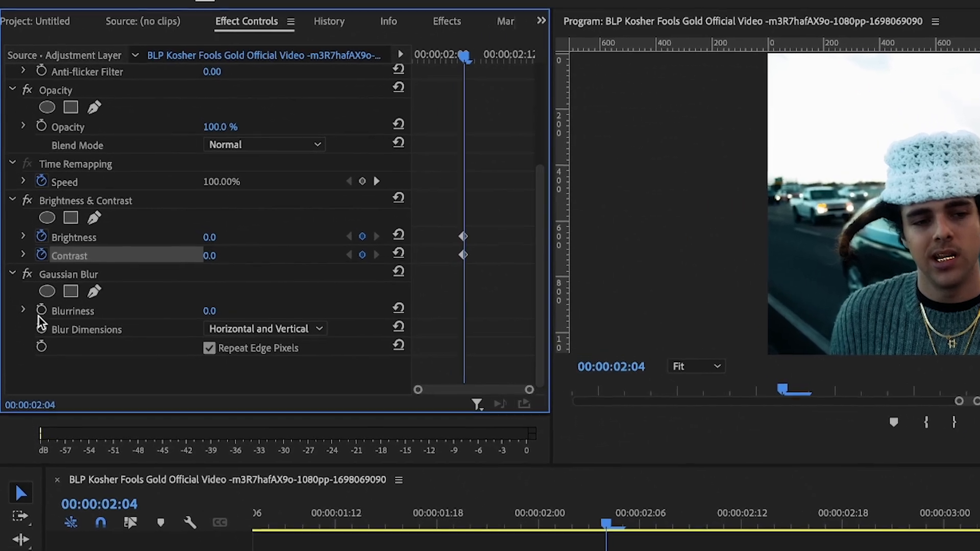
pyautogui.click(40, 311)
pyautogui.moveTo(210, 236); pyautogui.dragTo(260, 237)
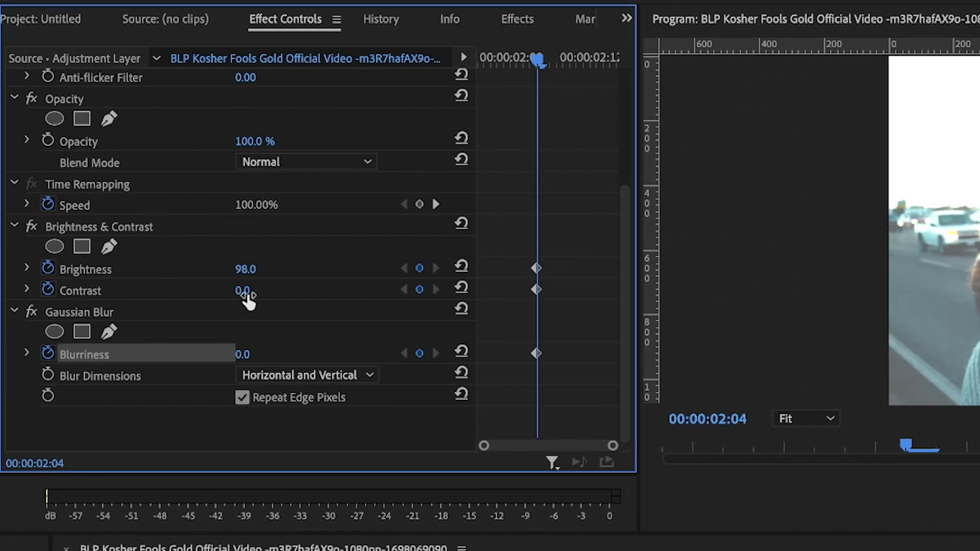
pyautogui.moveTo(242, 291); pyautogui.dragTo(263, 288)
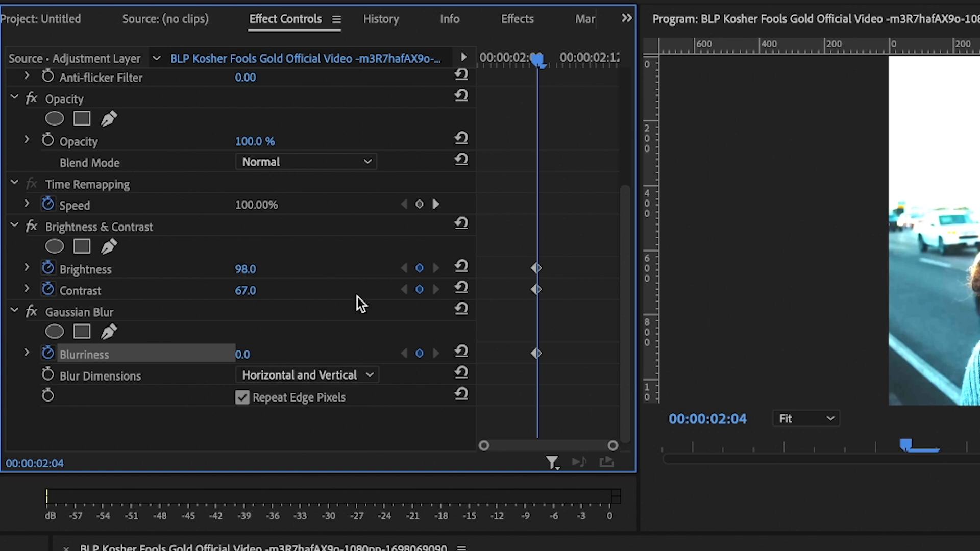
# Step: Keyframe Brightness and Contrast back to 0 three frames after and three frames before the peak, at 02:07 and 02:01
pyautogui.click(462, 266)
pyautogui.moveTo(538, 60); pyautogui.dragTo(520, 72)
pyautogui.click(461, 289)
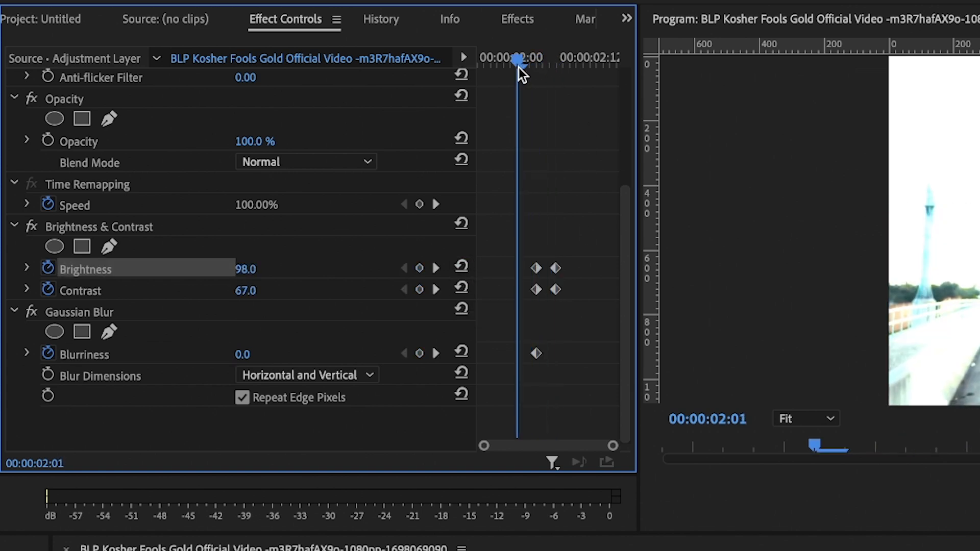
pyautogui.click(419, 268)
pyautogui.click(419, 290)
pyautogui.click(461, 288)
pyautogui.click(461, 266)
# Step: Set the Gaussian Blur's Blurriness to 24 at 02:04, with keyframes reset to 0 at 02:01 and 02:07
pyautogui.moveTo(290, 49); pyautogui.dragTo(301, 49)
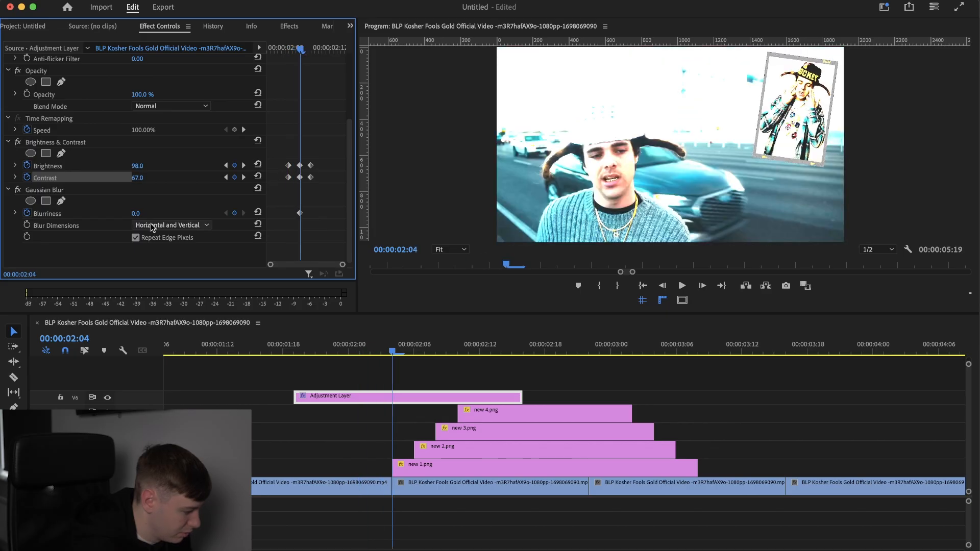
pyautogui.moveTo(136, 213); pyautogui.dragTo(149, 214)
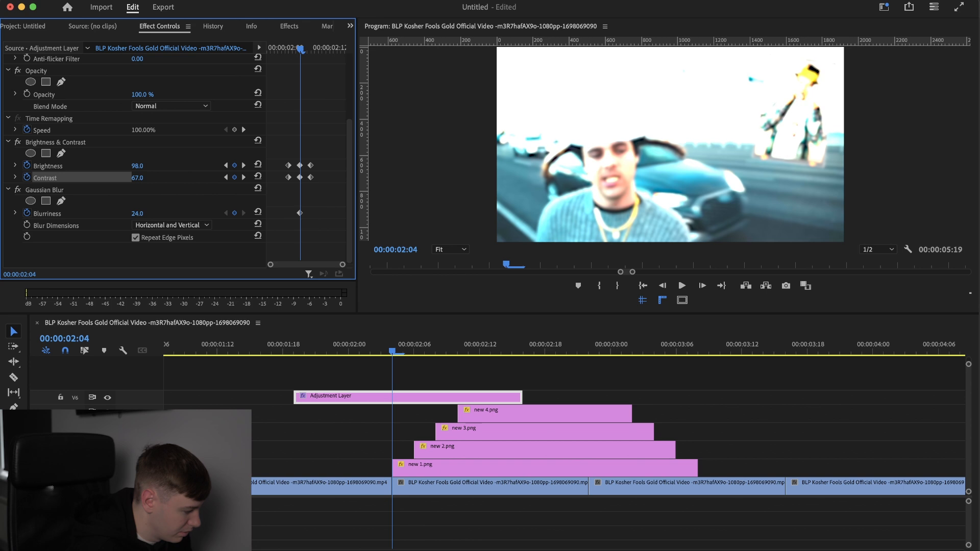
pyautogui.moveTo(301, 49)
pyautogui.mouseDown()
pyautogui.moveTo(290, 49)
pyautogui.moveTo(310, 50)
pyautogui.mouseUp()
pyautogui.click(258, 213)
pyautogui.moveTo(308, 213); pyautogui.dragTo(310, 213)
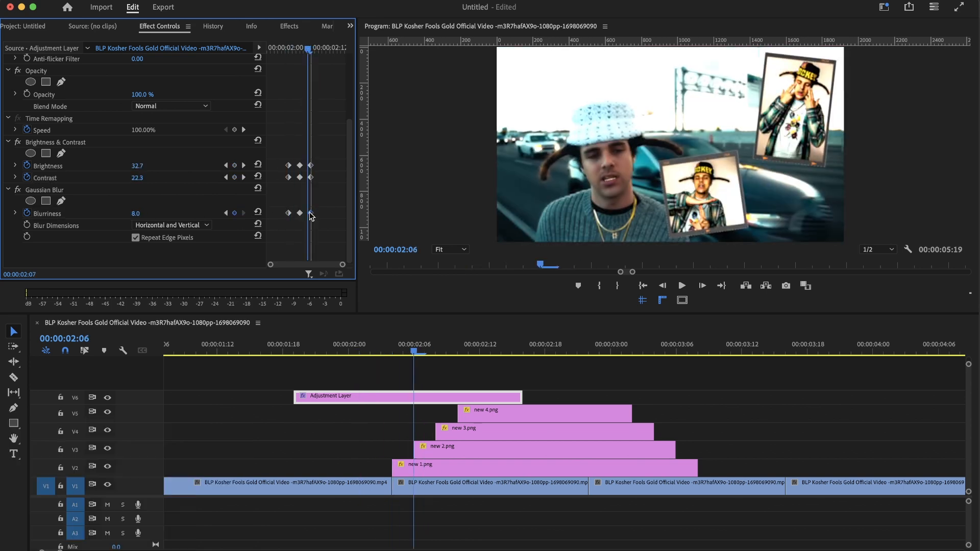
# Step: Preview the flash and place a copy of the adjustment layer on V6 from about 02:18 to 03:15
pyautogui.moveTo(306, 350); pyautogui.dragTo(261, 349)
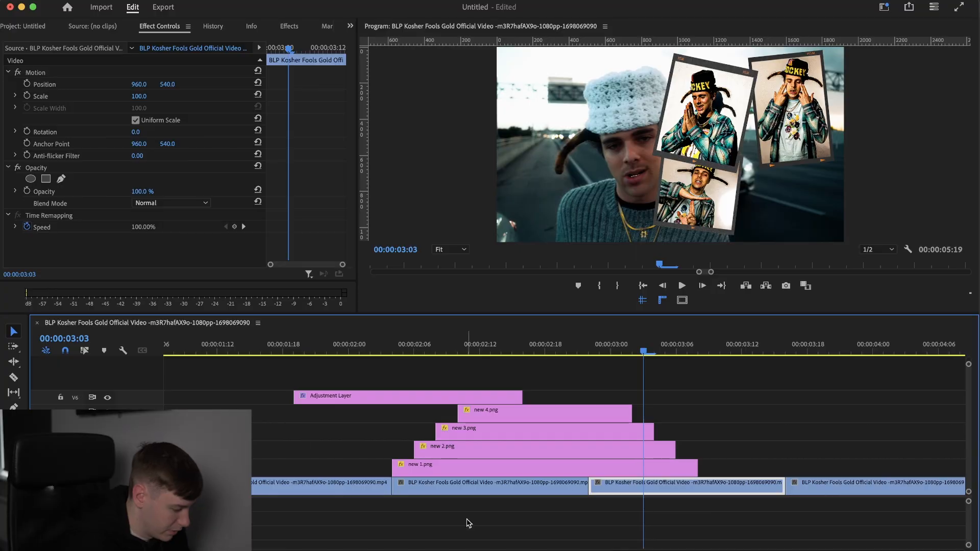
pyautogui.moveTo(357, 397); pyautogui.dragTo(607, 403)
pyautogui.click(359, 403)
pyautogui.moveTo(644, 345); pyautogui.dragTo(663, 368)
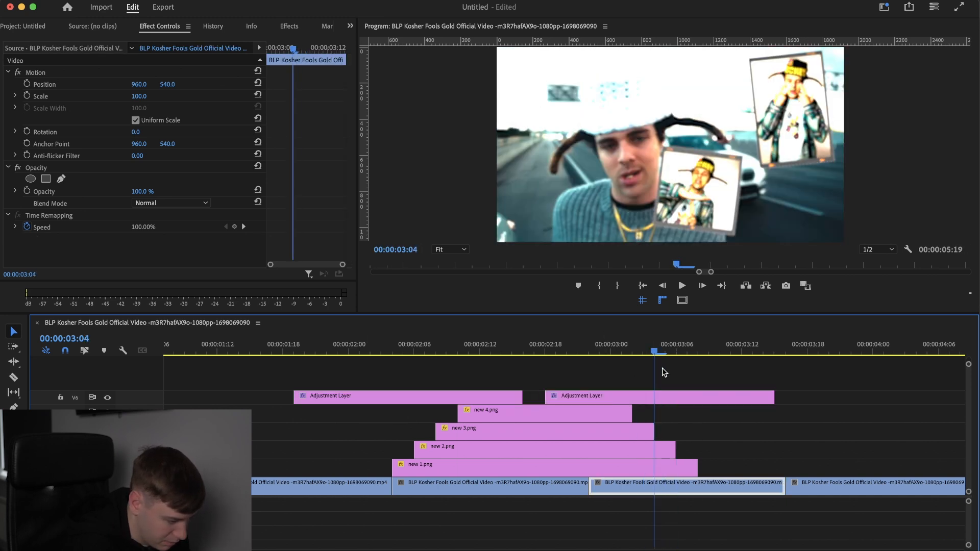
# Step: Shift the second adjustment layer's effect keyframes one frame so the flash peaks at 03:04, and play the sequence
pyautogui.click(657, 397)
pyautogui.scroll(-3, 298, 200)
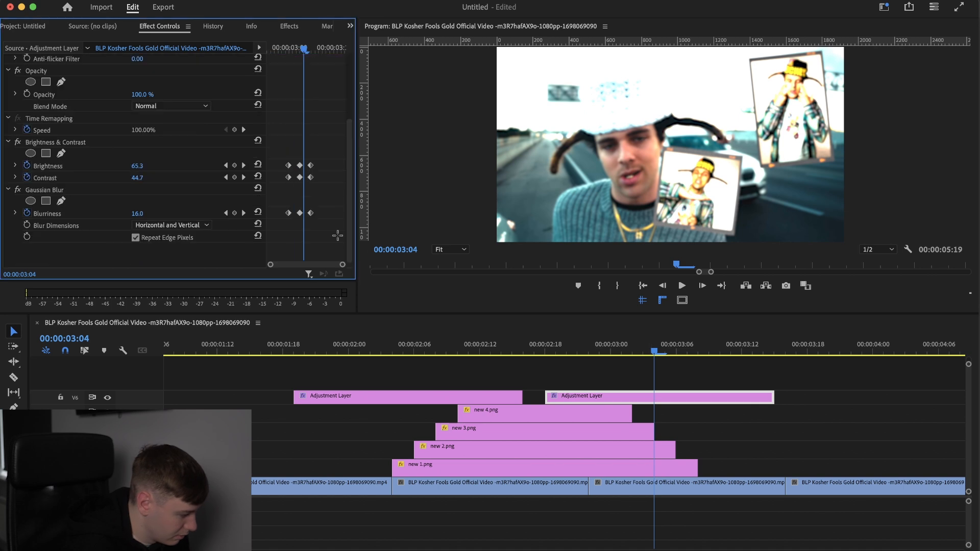
pyautogui.moveTo(312, 214); pyautogui.dragTo(316, 214)
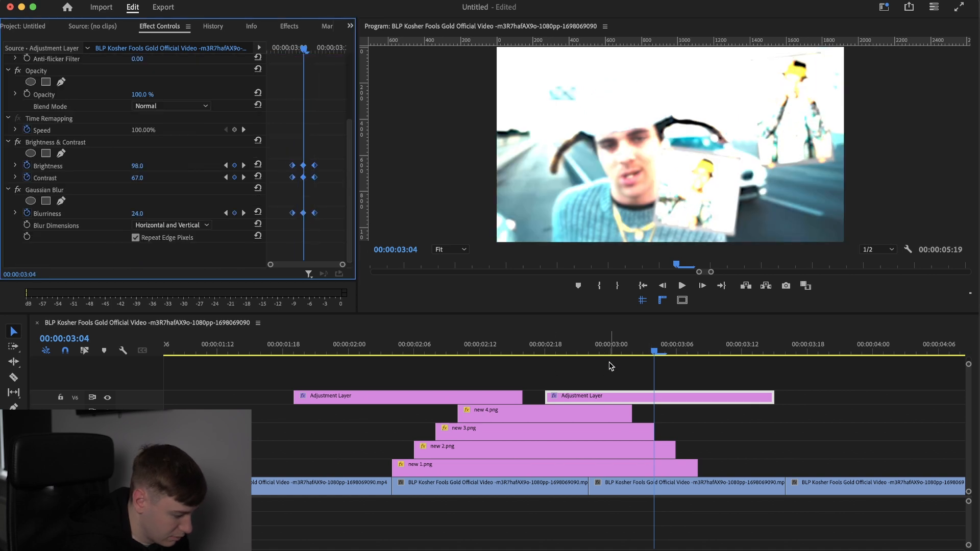
pyautogui.click(240, 346)
pyautogui.press('space')
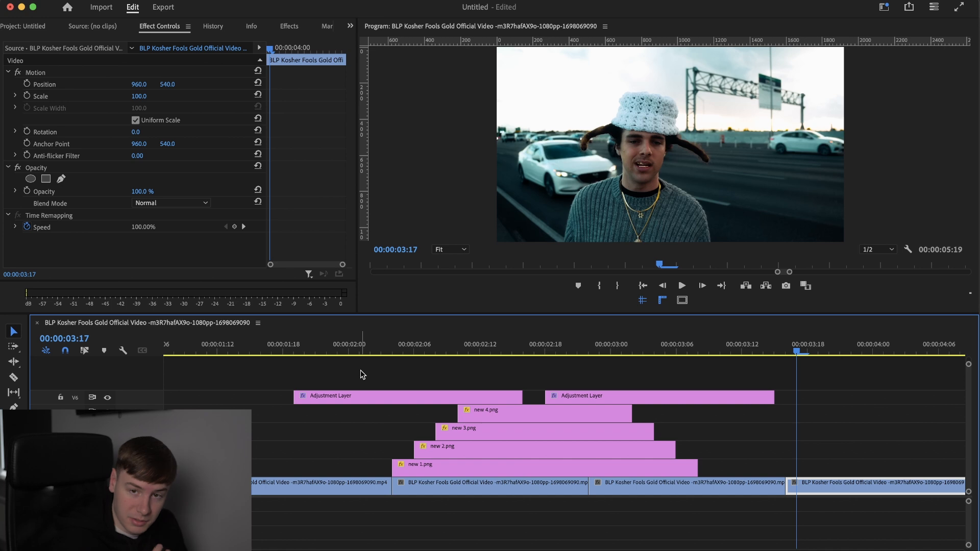
# Step: Move all four image clips and both adjustment layers up one track, leaving V2 empty above the video
pyautogui.moveTo(360, 369); pyautogui.dragTo(681, 472)
pyautogui.moveTo(610, 400); pyautogui.dragTo(607, 382)
pyautogui.click(351, 406)
# Step: Place a new adjustment layer on V2 beneath the image clips and trim its end to the video cut at about 03:16
pyautogui.click(378, 369)
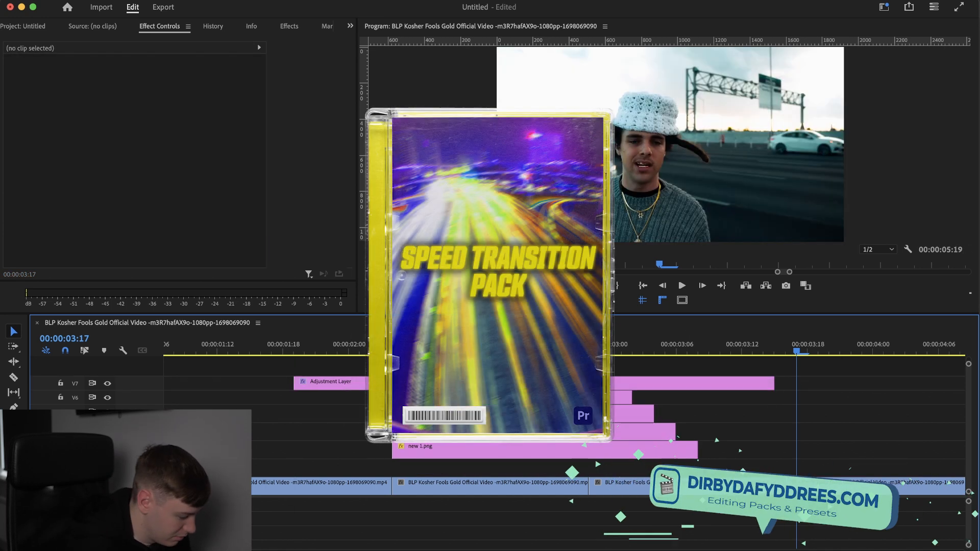
pyautogui.click(358, 383)
pyautogui.click(23, 27)
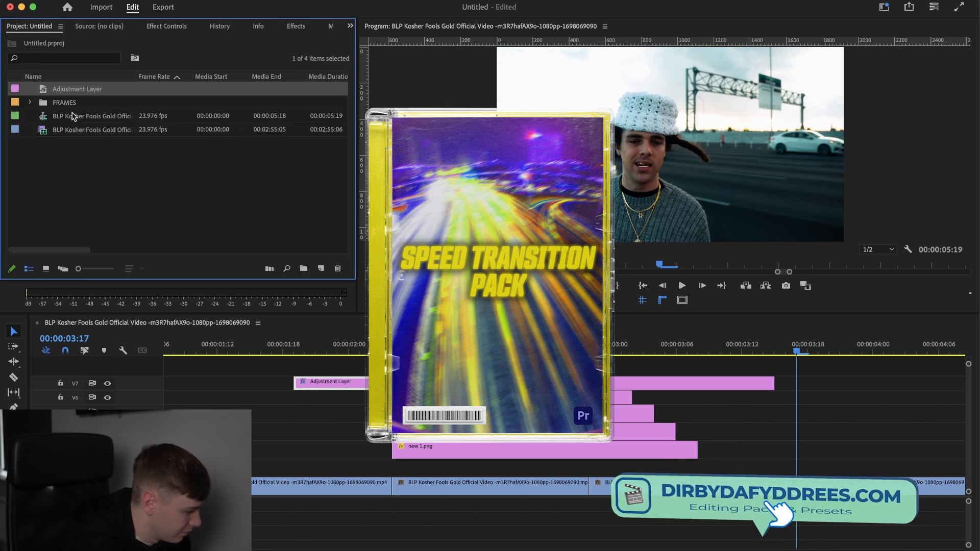
pyautogui.moveTo(45, 91); pyautogui.dragTo(231, 468)
pyautogui.moveTo(964, 468); pyautogui.dragTo(785, 467)
pyautogui.click(520, 463)
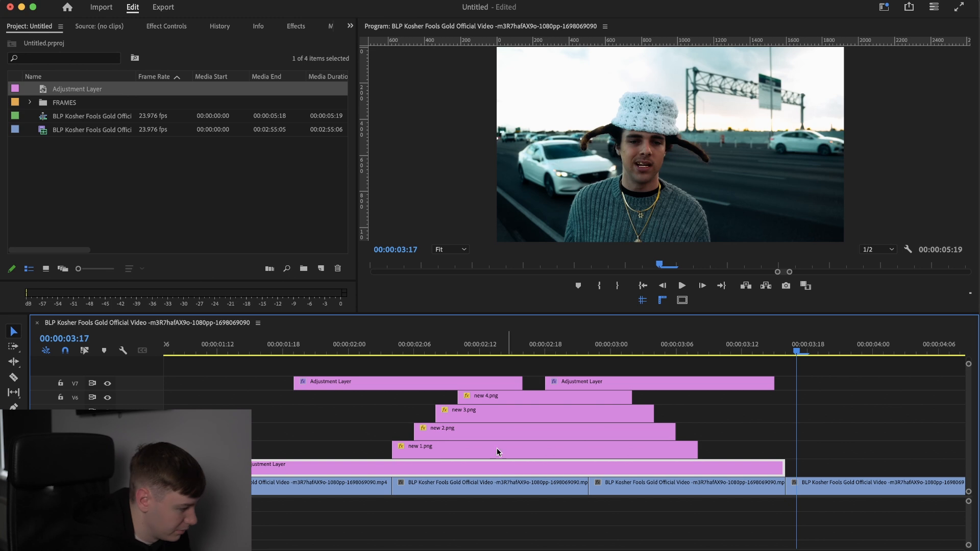
# Step: Apply the SPEED TRANSITION 1 preset from the SPEED TRANSITIONS presets to the adjustment layer on V2
pyautogui.click(295, 28)
pyautogui.click(116, 41)
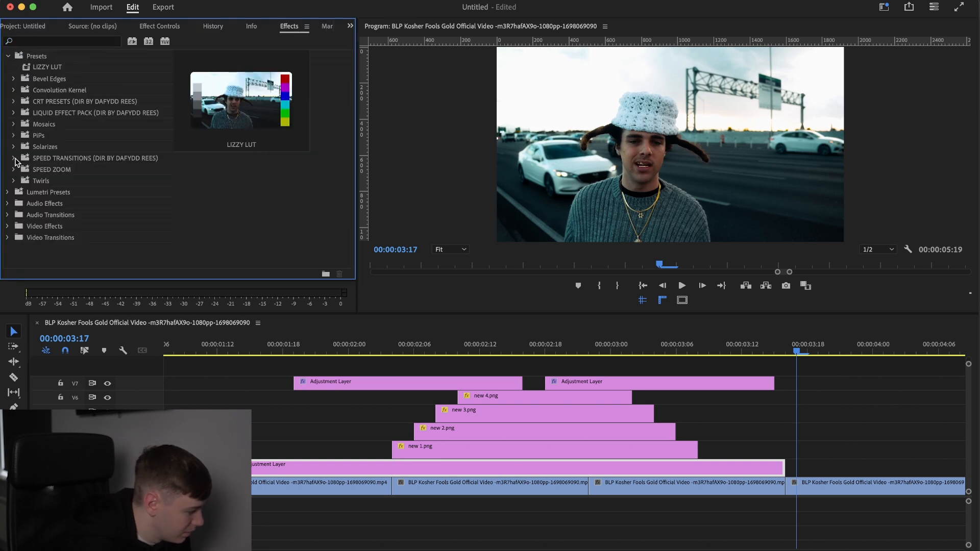
pyautogui.click(13, 158)
pyautogui.click(20, 171)
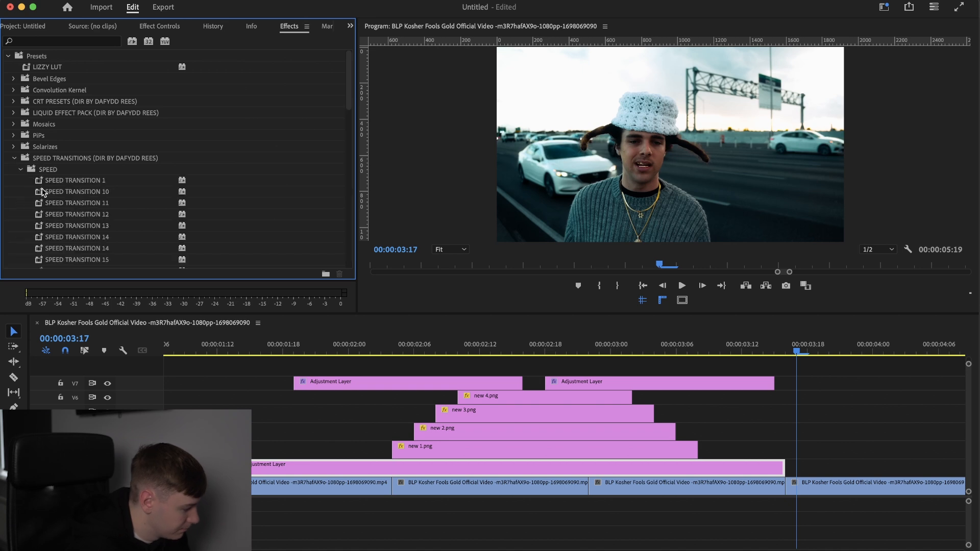
pyautogui.click(41, 182)
pyautogui.moveTo(302, 498); pyautogui.dragTo(306, 468)
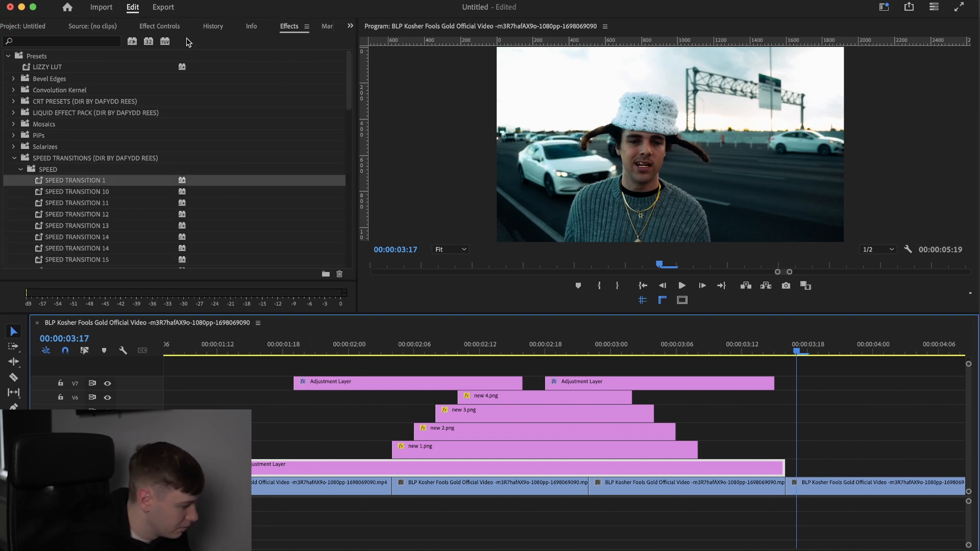
# Step: Shift the V2 adjustment layer earlier so it ends at about 02:19, and play the sequence from about 01:18
pyautogui.click(172, 27)
pyautogui.moveTo(490, 465); pyautogui.dragTo(256, 473)
pyautogui.click(225, 468)
pyautogui.press('v')
pyautogui.press('Delete')
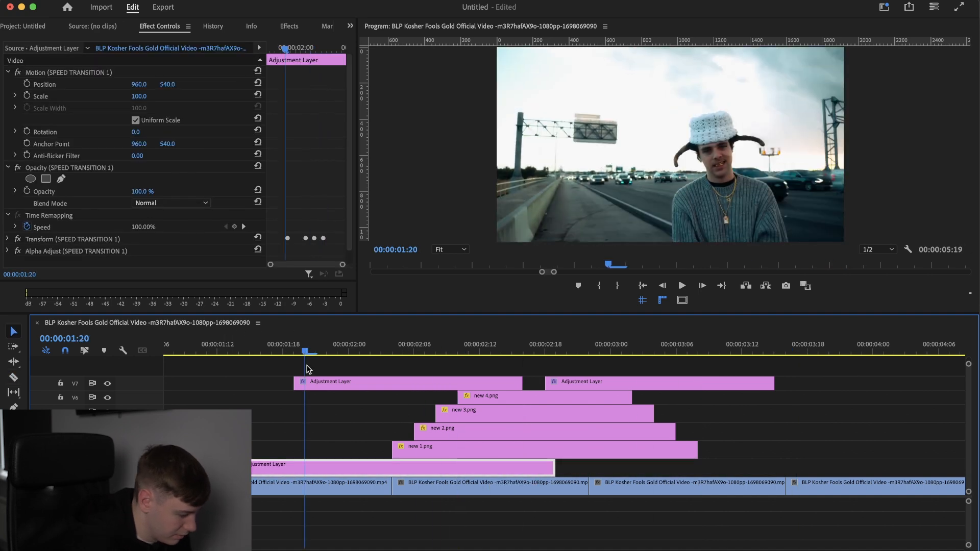
pyautogui.moveTo(306, 350); pyautogui.dragTo(282, 351)
pyautogui.press('space')
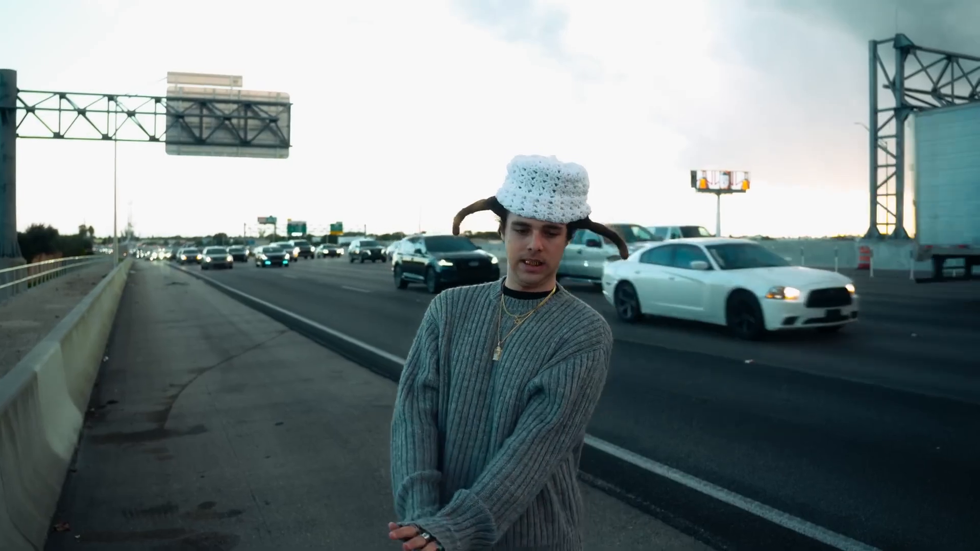